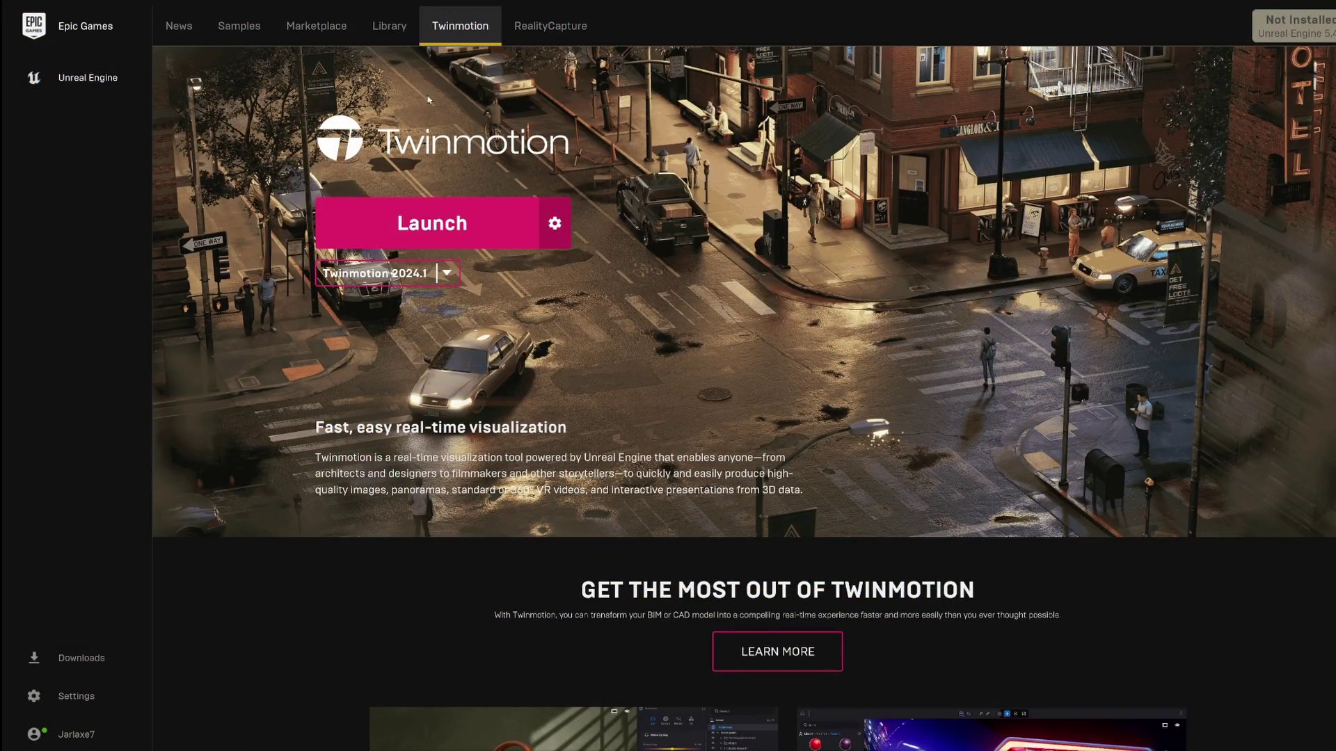
Show the Unreal Engine Library listing engine versions 5.4.2, 5.3.2 and 5.2.1
click(385, 29)
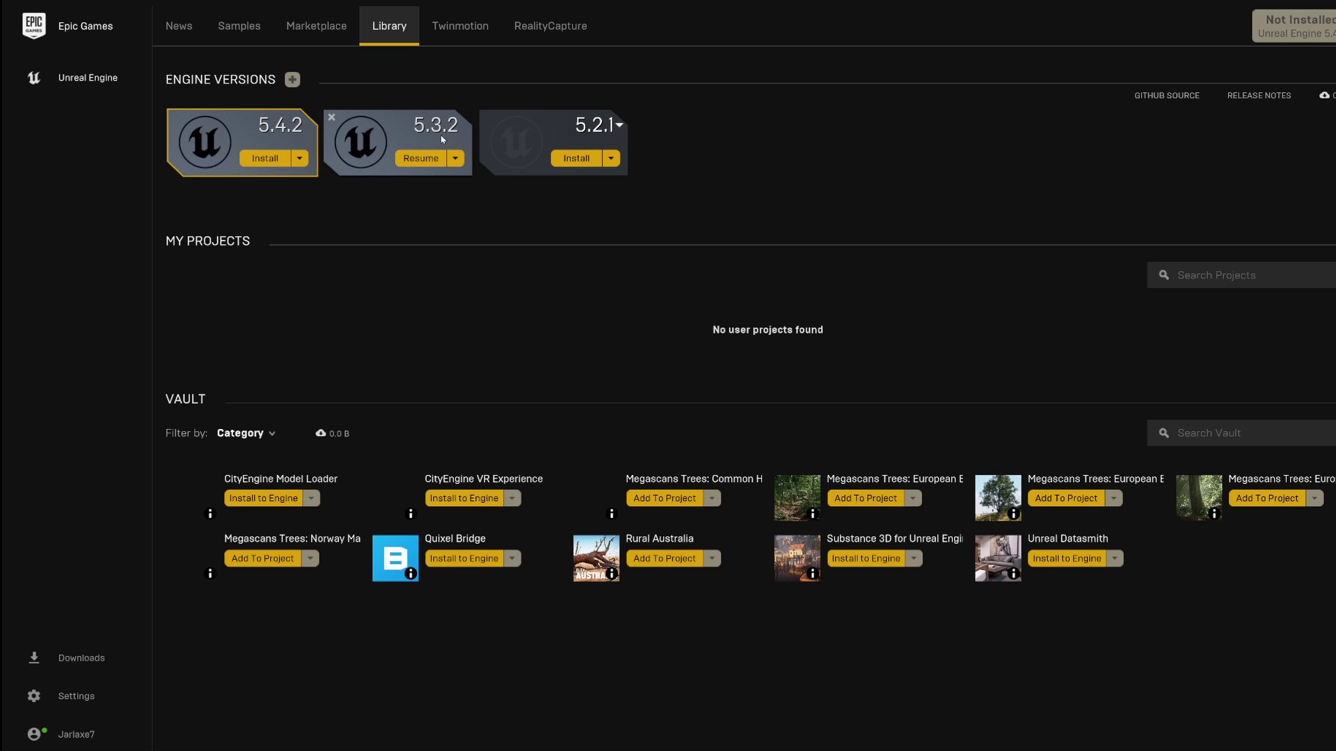
Resume the paused Unreal Engine 5.3.2 install and launch it once it's ready
click(418, 163)
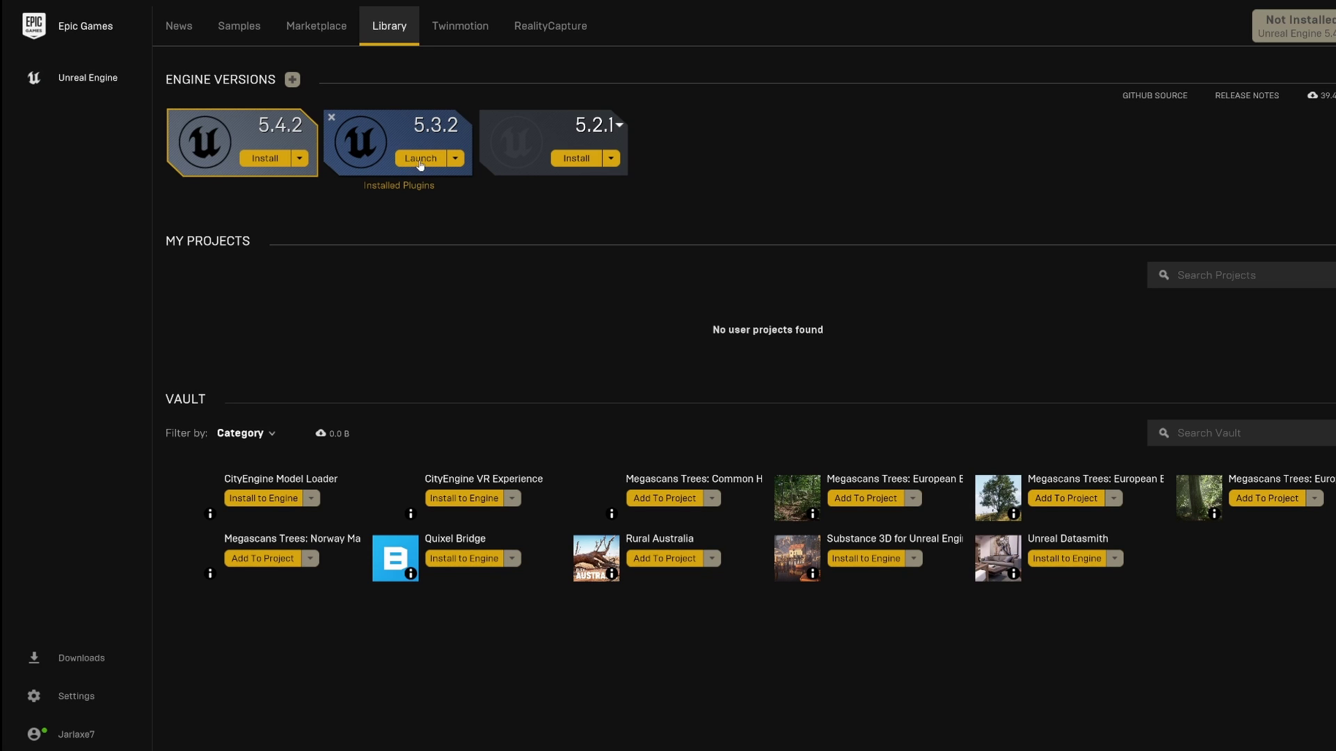
click(420, 159)
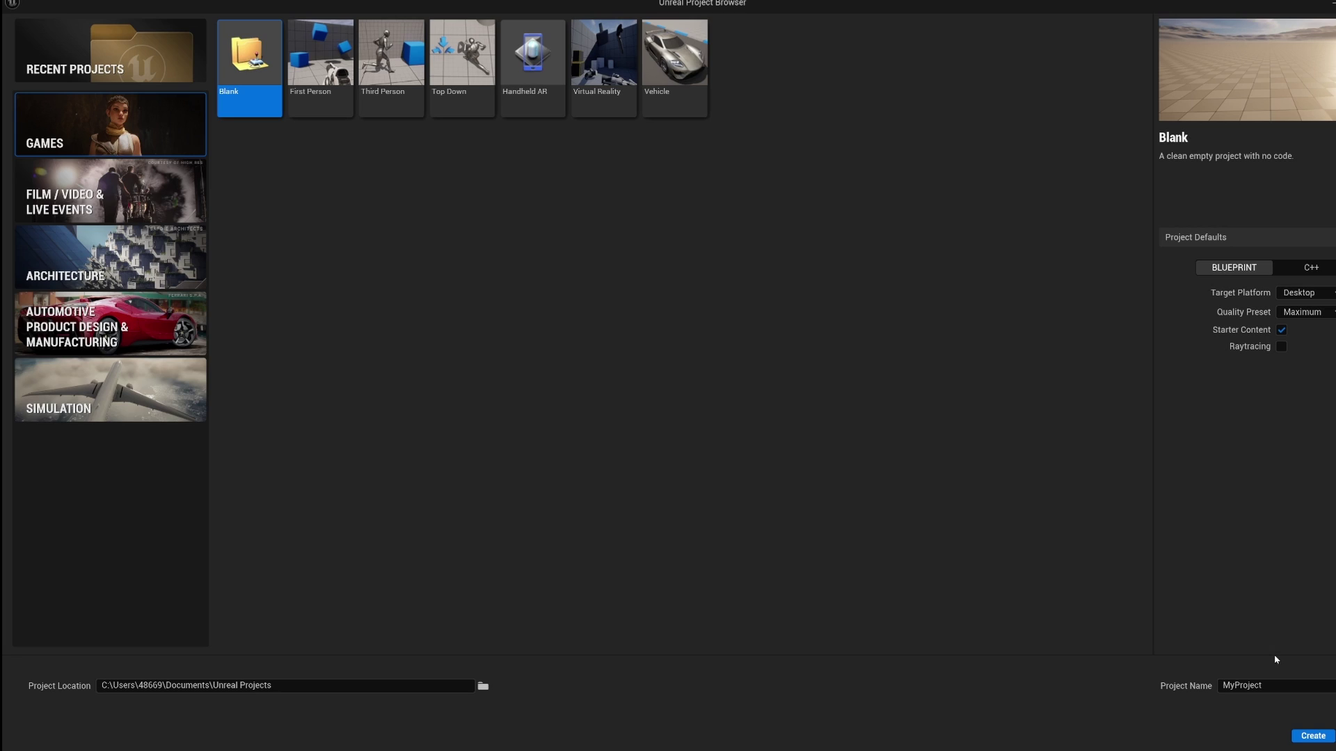
Edit the Project Name field for the new blank MyProject project
click(1242, 685)
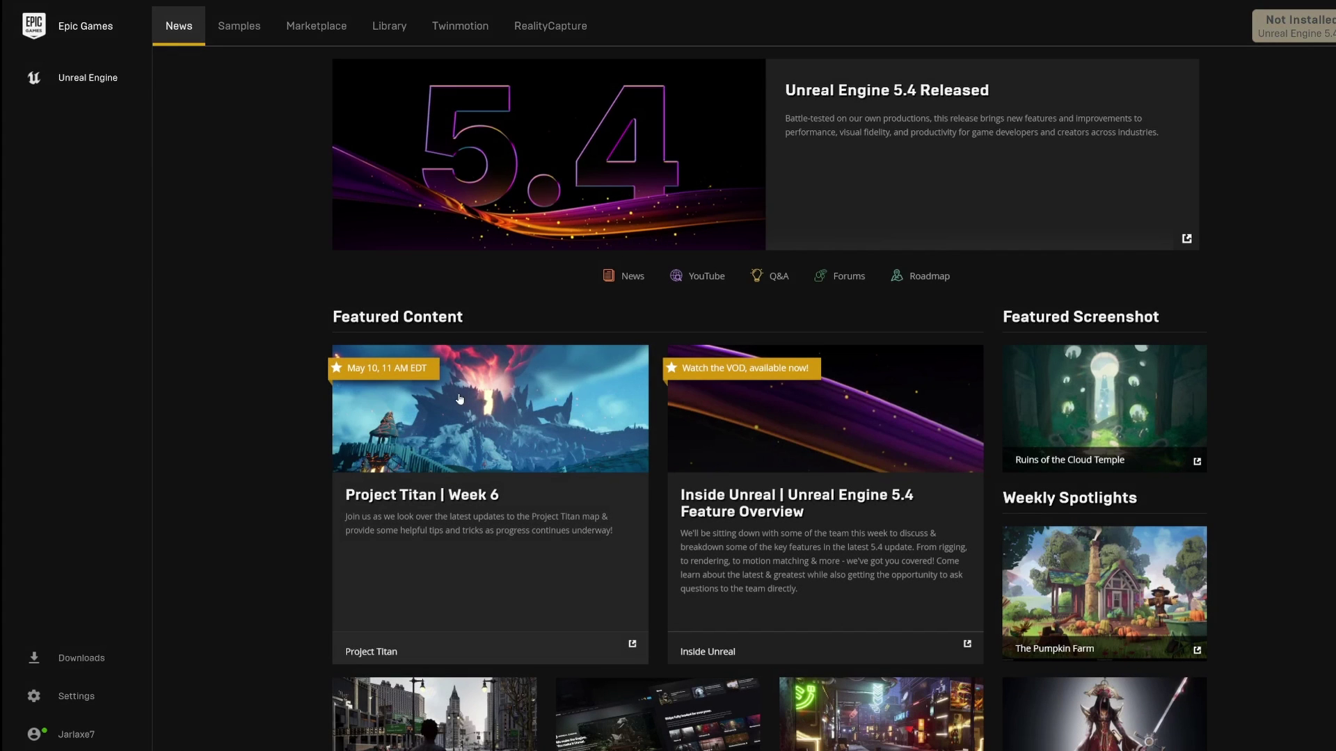
Search the Marketplace for 'Megascans trees'
click(304, 28)
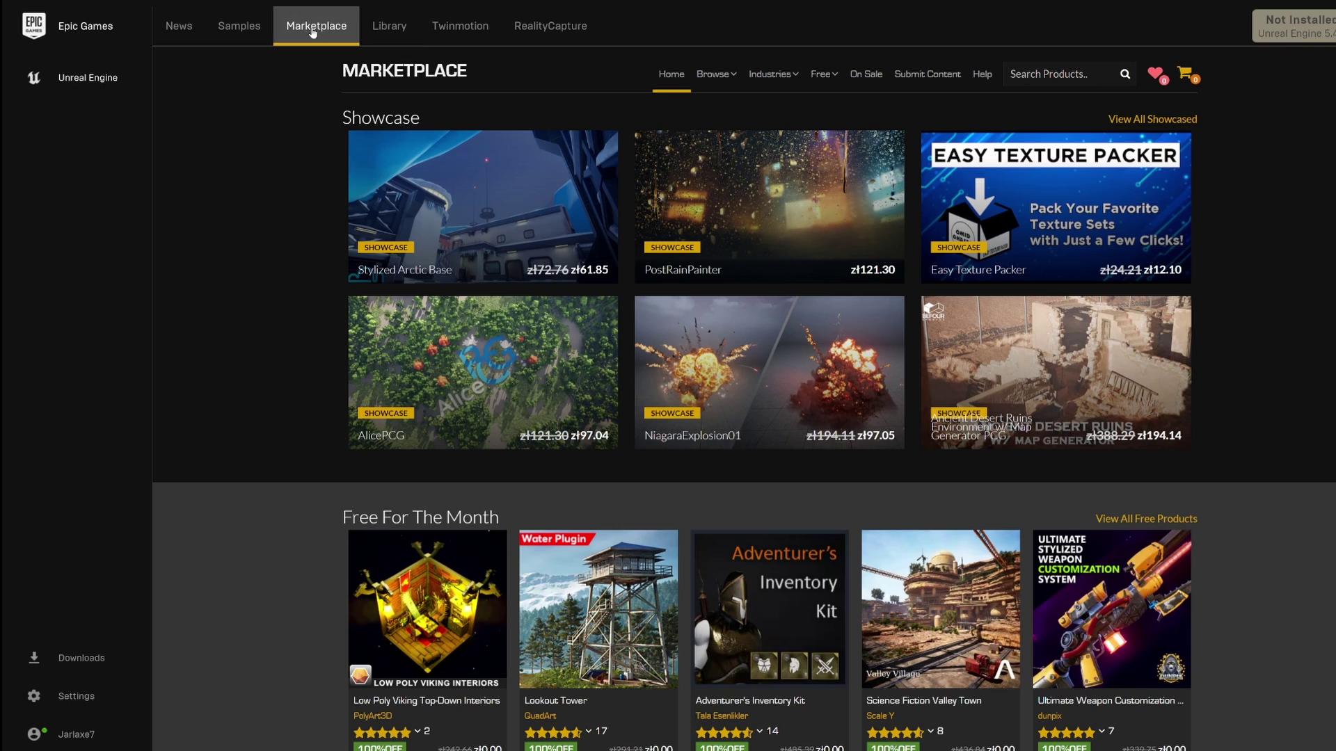
mouse_move(701, 82)
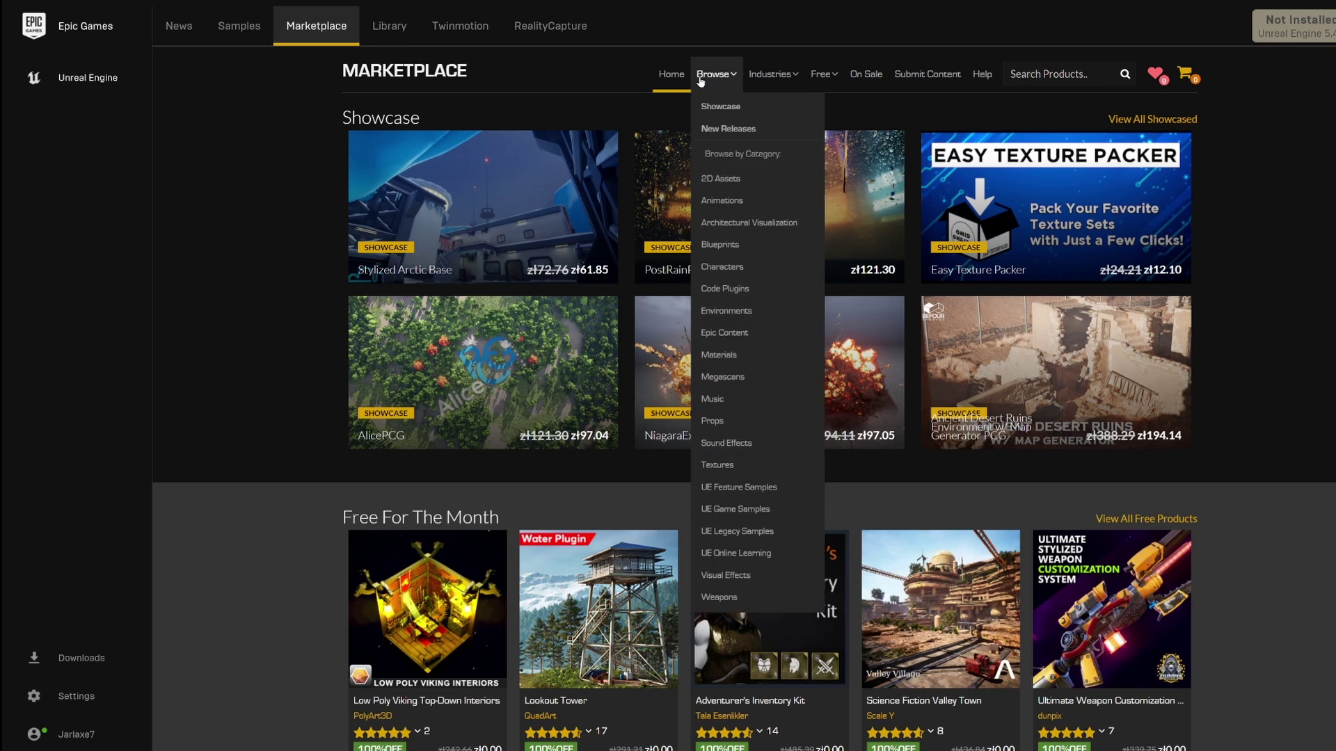
click(1037, 72)
text(Megascans)
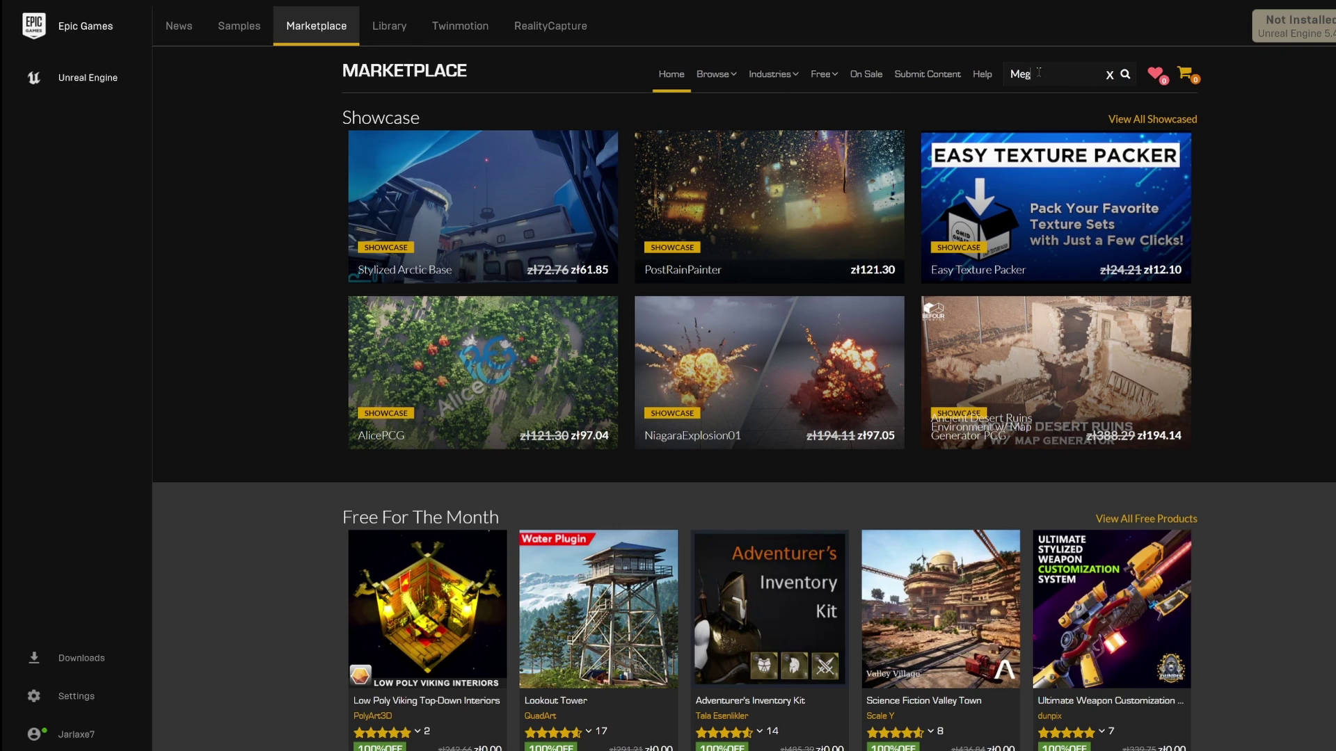
text( trees)
key(Return)
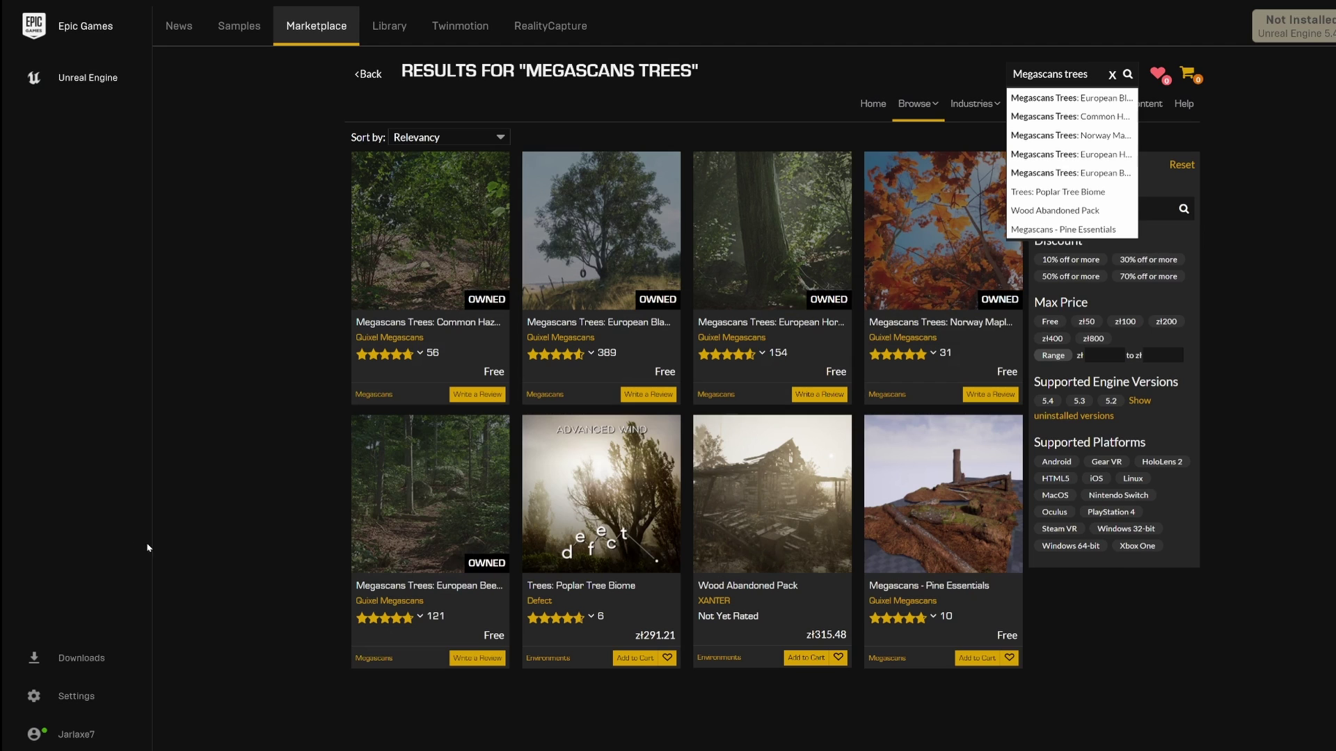
Add the Megascans Trees: European Beech pack to MyProject from its product page
click(391, 466)
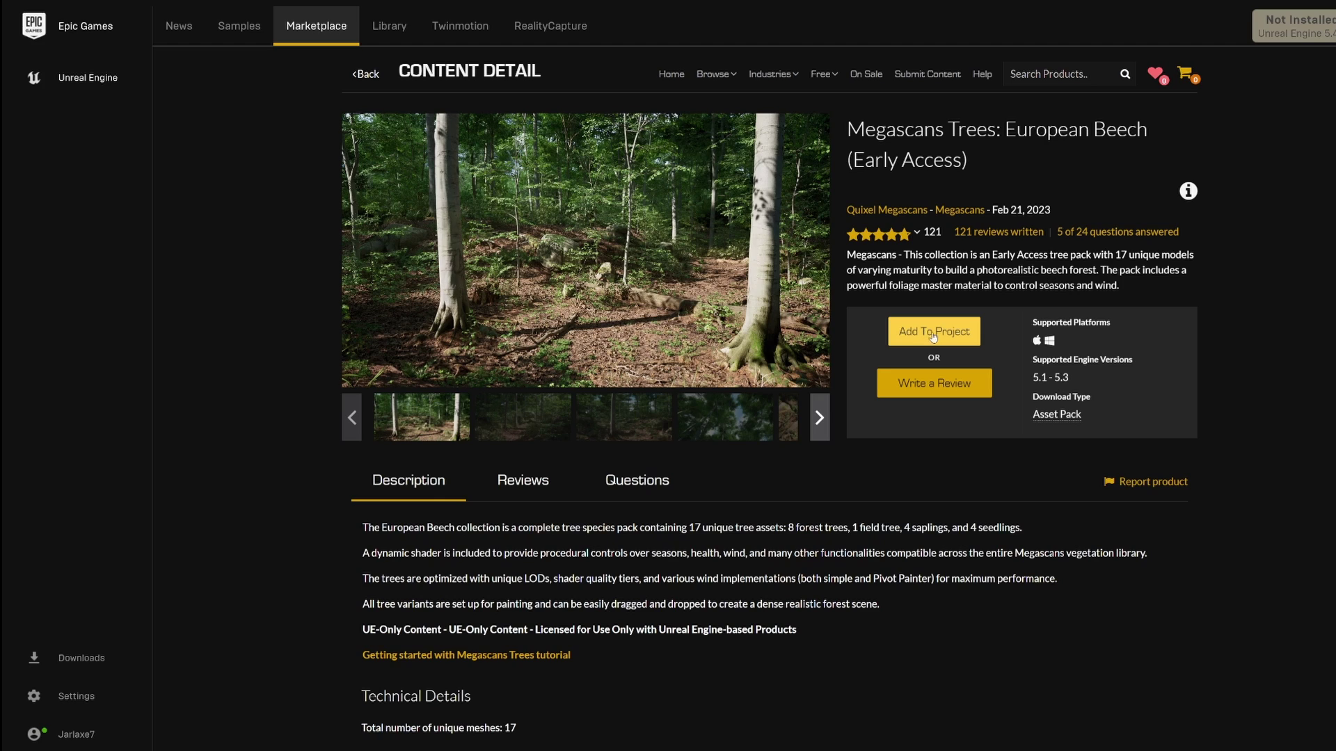
click(933, 335)
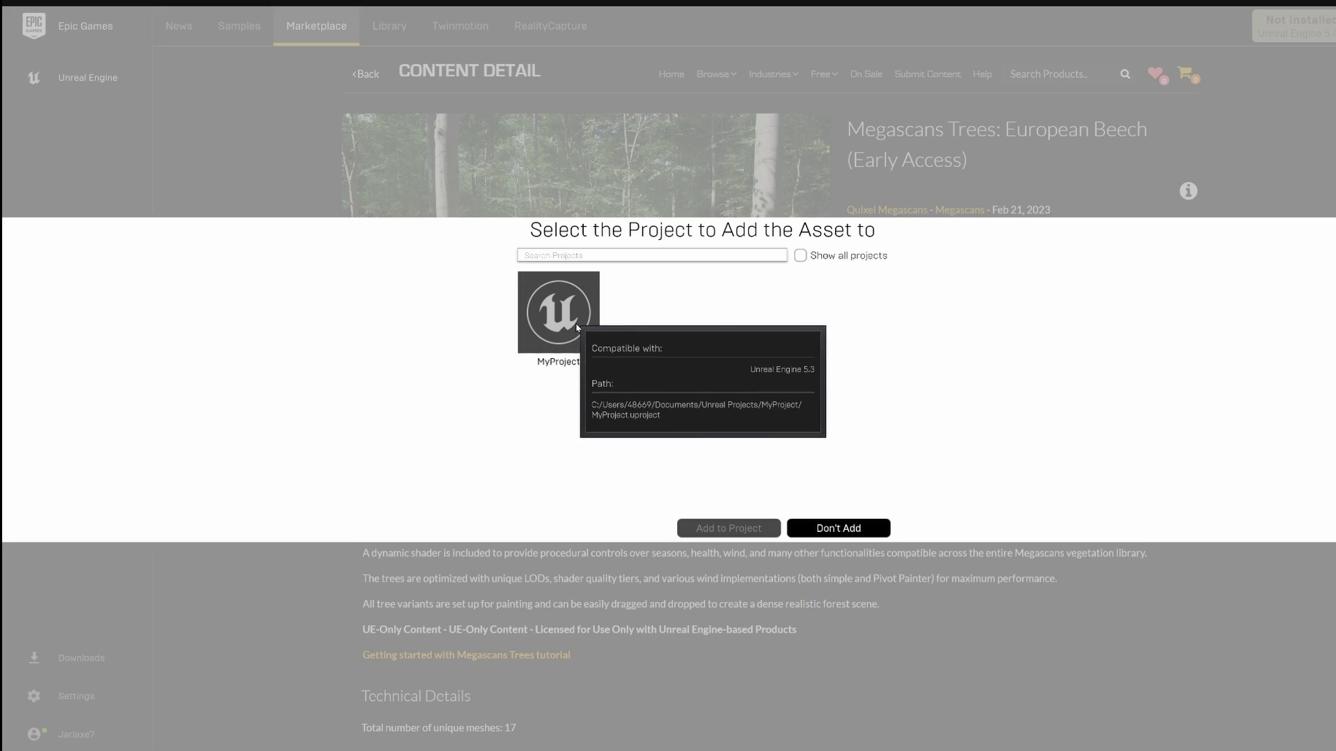
click(589, 344)
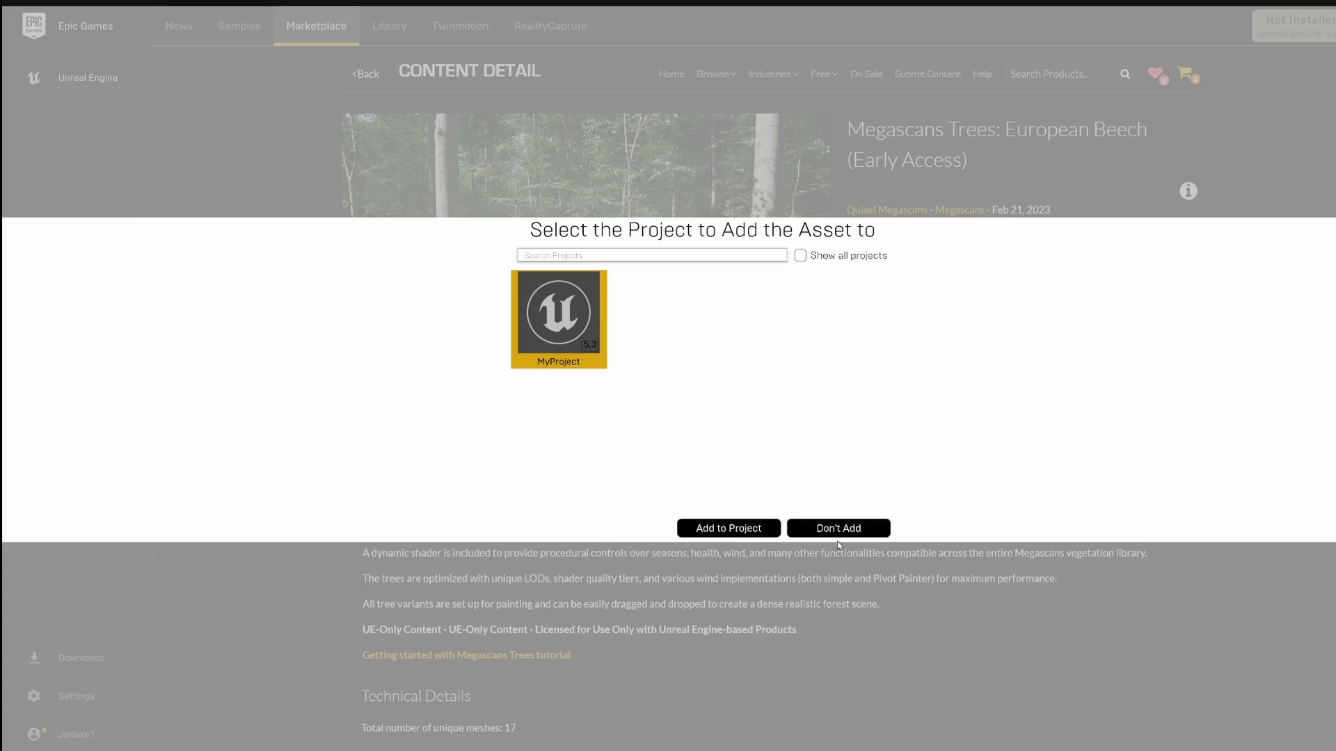
click(729, 528)
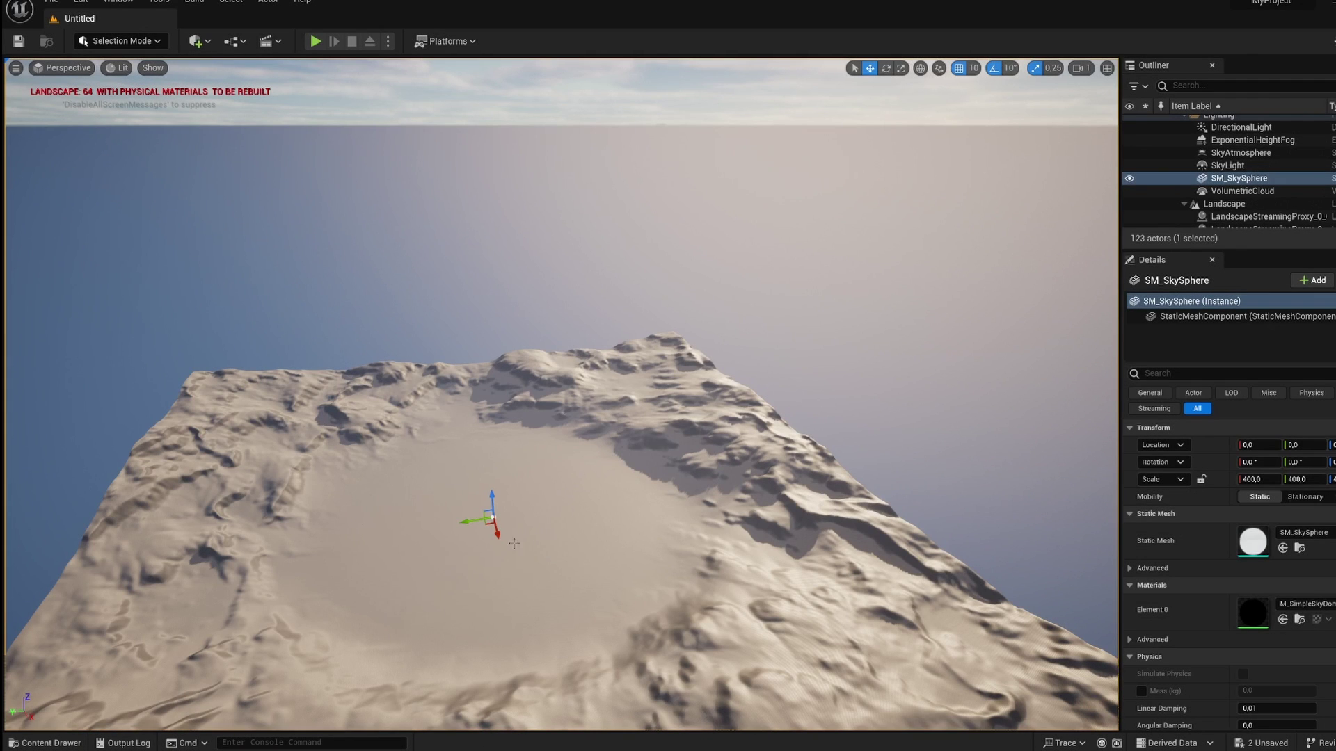
Browse Content > EuropeanBeech > Geometry > SimpleWind to show the 17 beech meshes
click(52, 744)
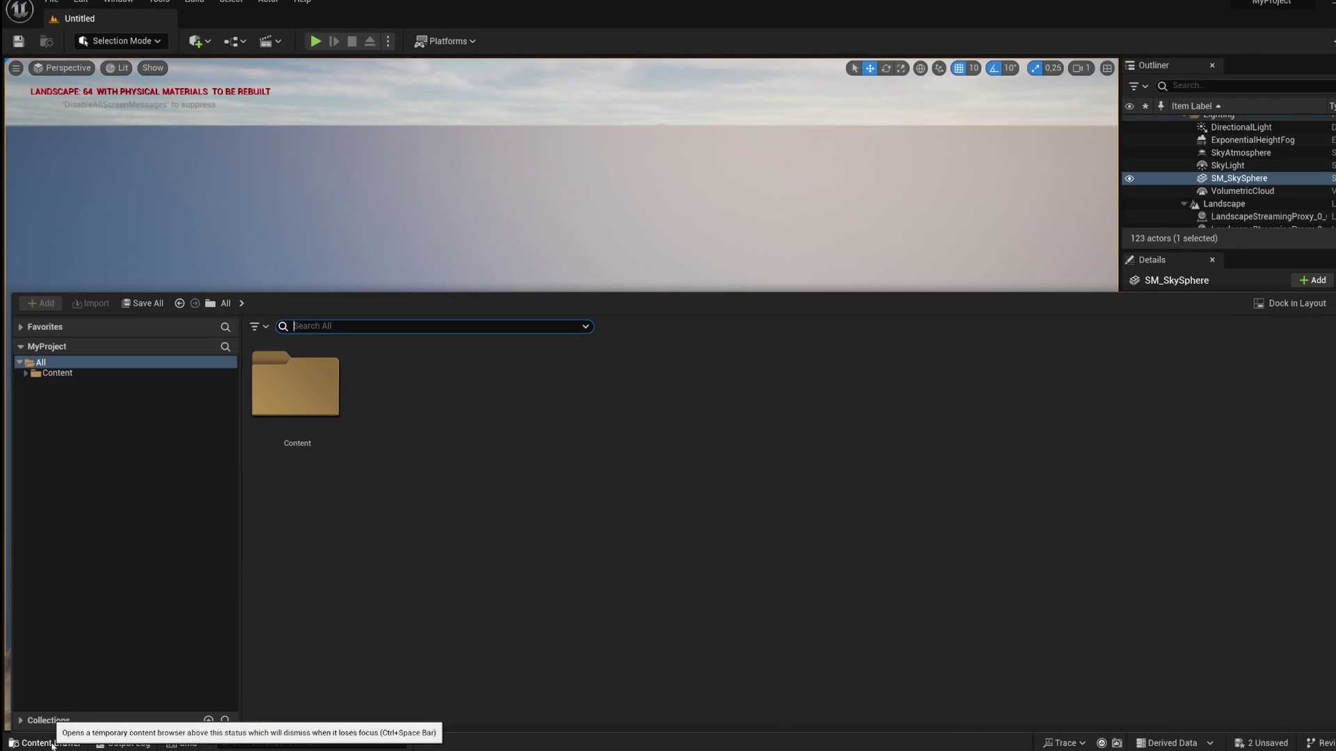
double_click(307, 388)
click(313, 398)
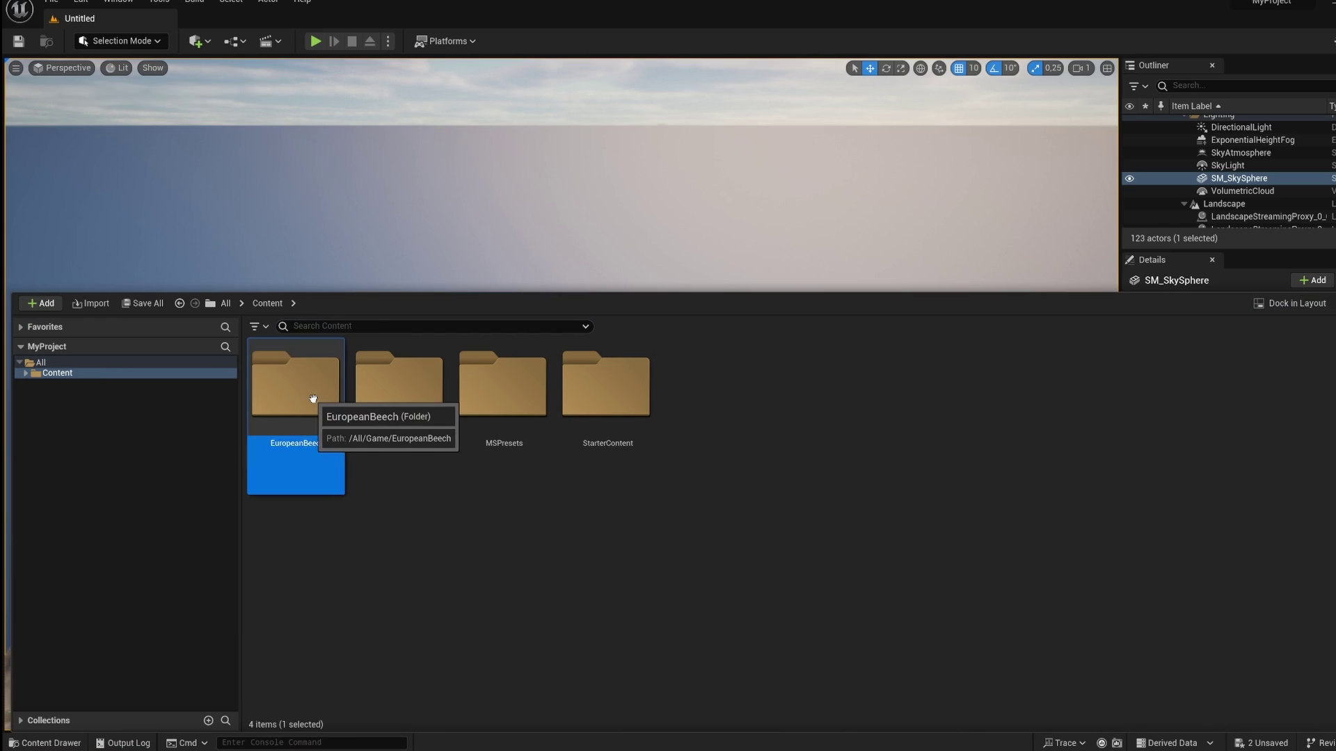
double_click(313, 399)
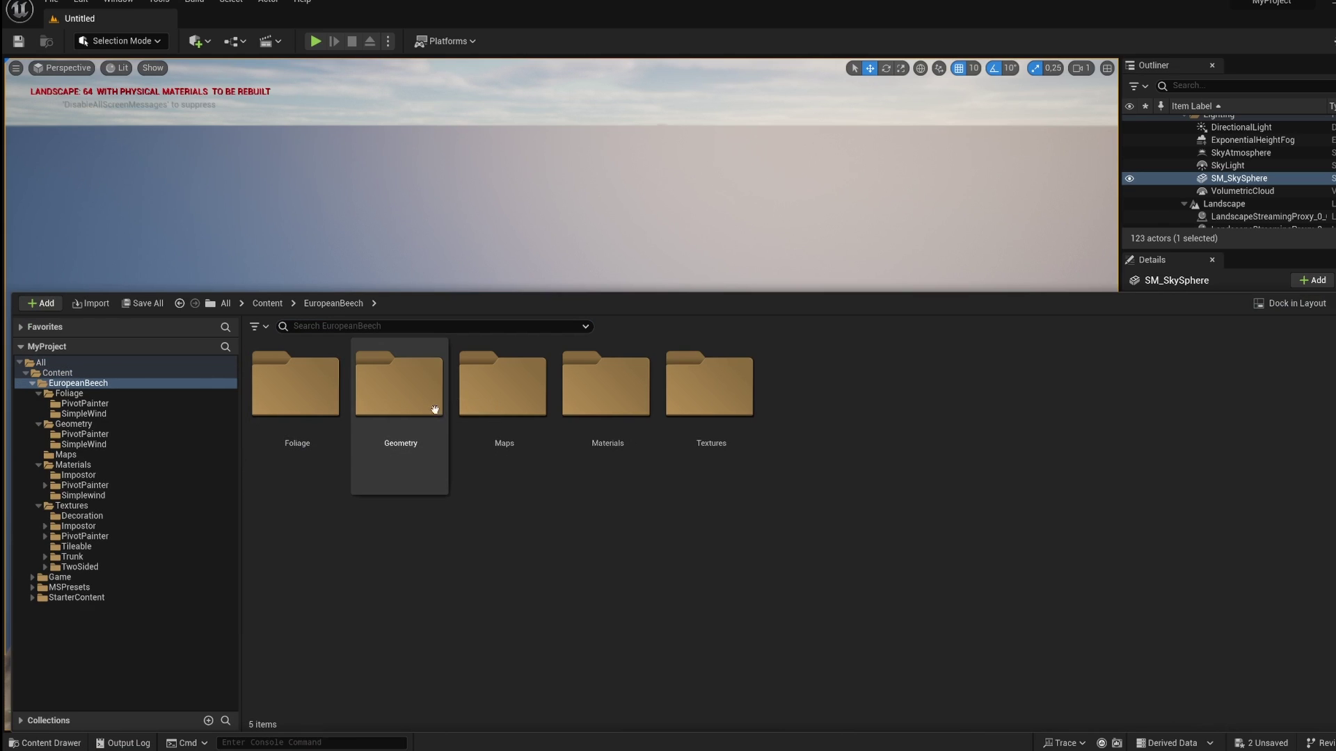
double_click(433, 407)
double_click(399, 384)
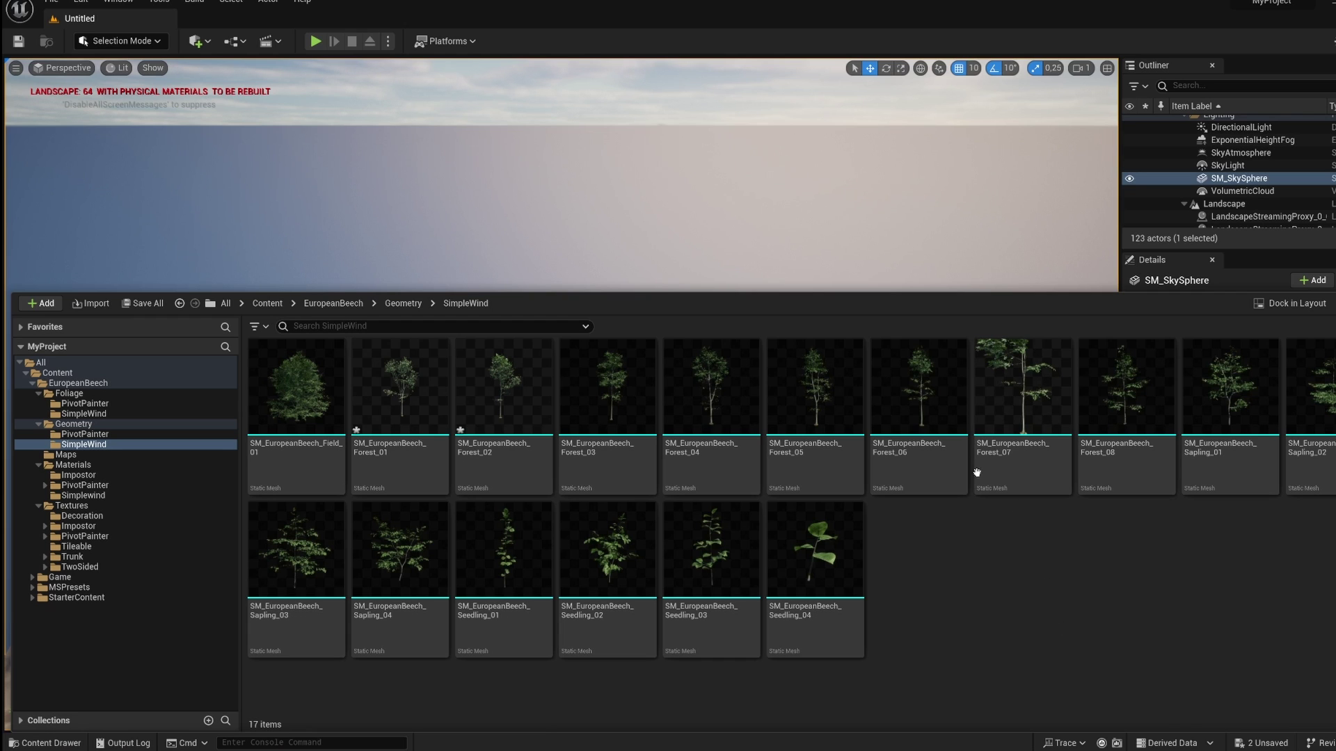
Disable Nanite on SM_EuropeanBeech_Forest_03, then reopen its context menu at Asset Actions
click(608, 393)
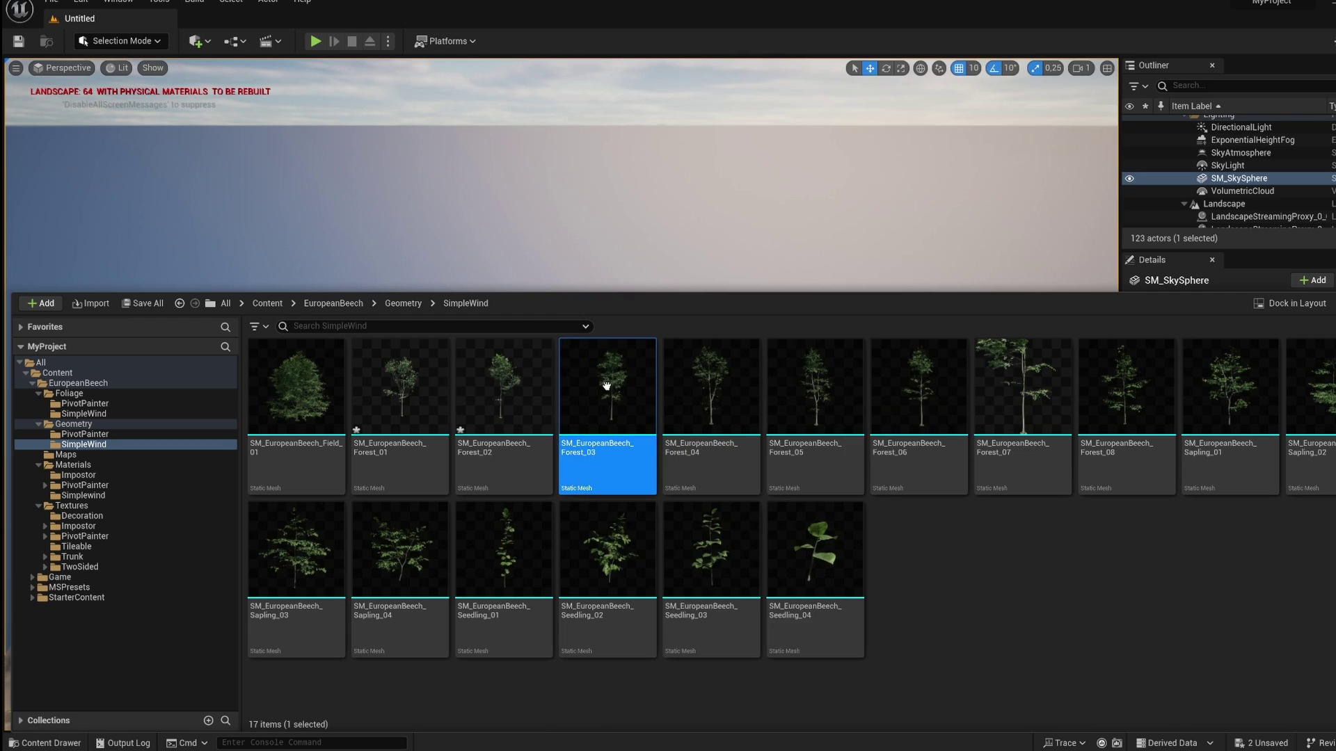
right_click(607, 383)
mouse_move(609, 385)
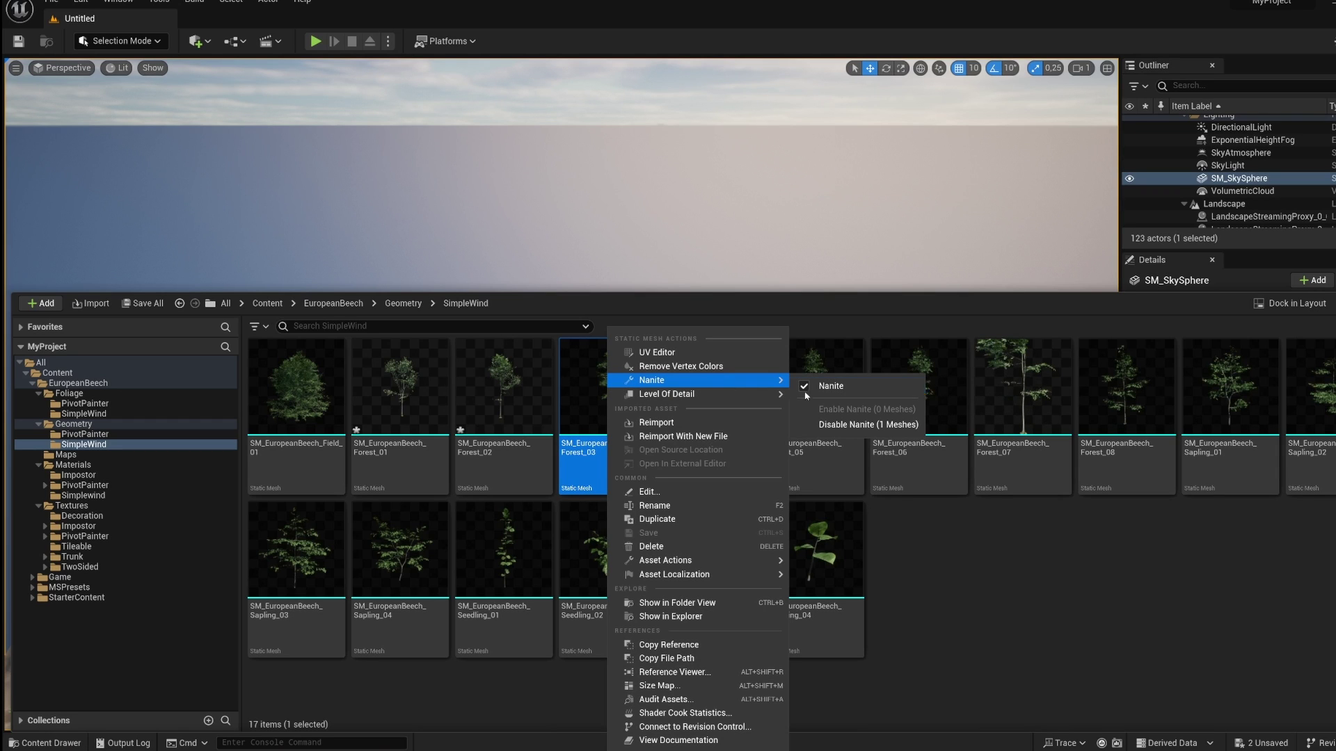
click(865, 426)
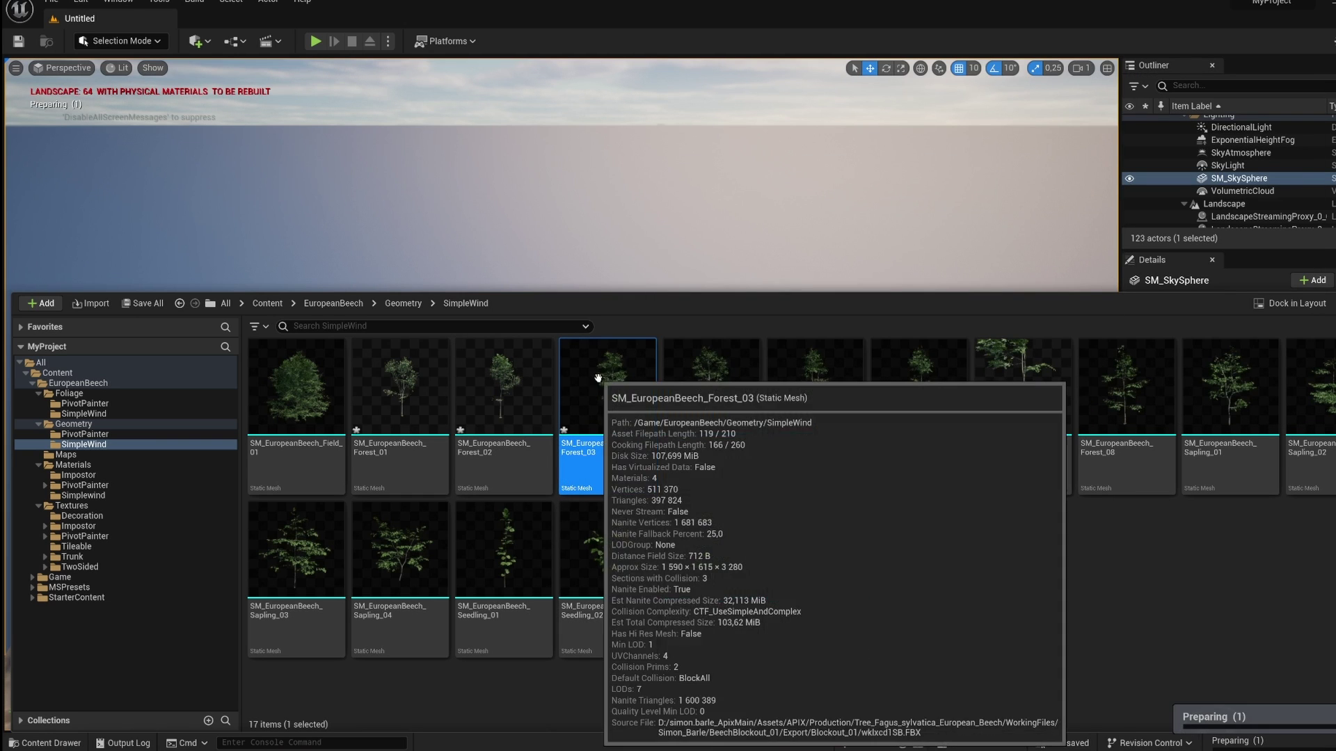
right_click(598, 378)
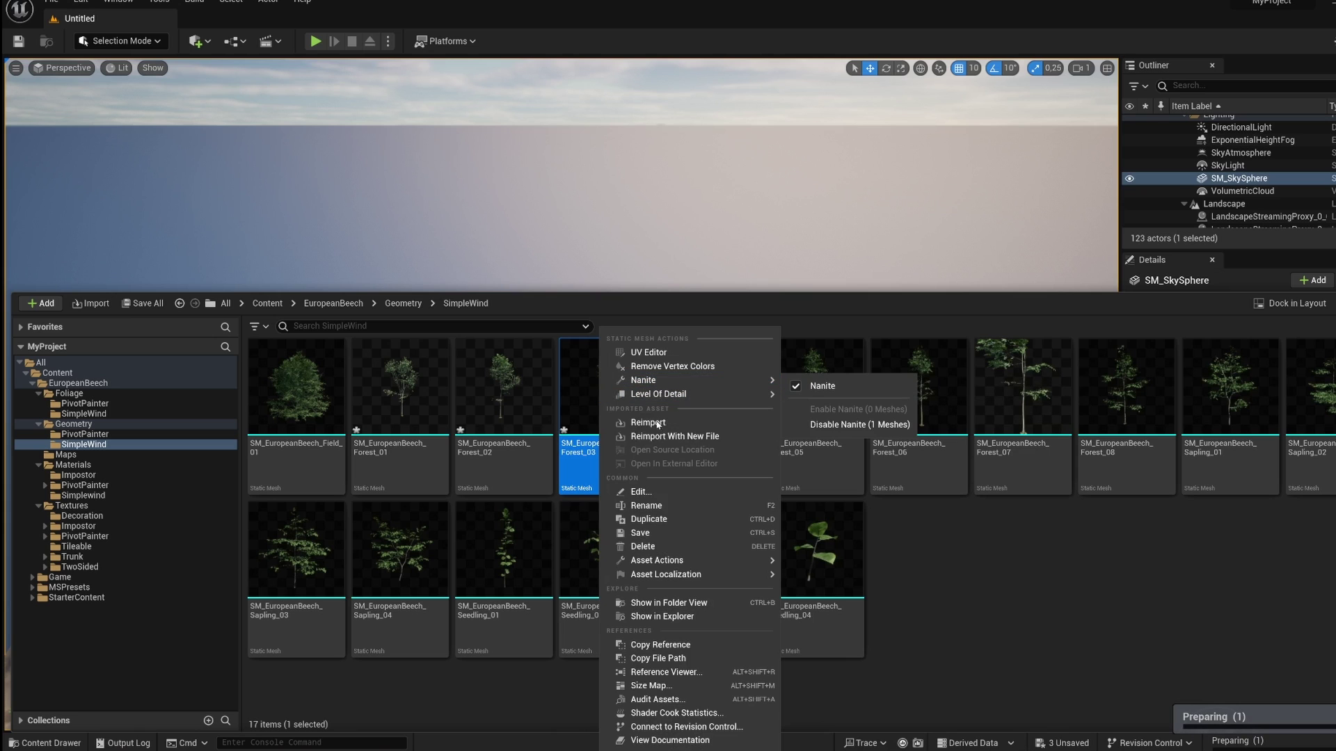
mouse_move(674, 564)
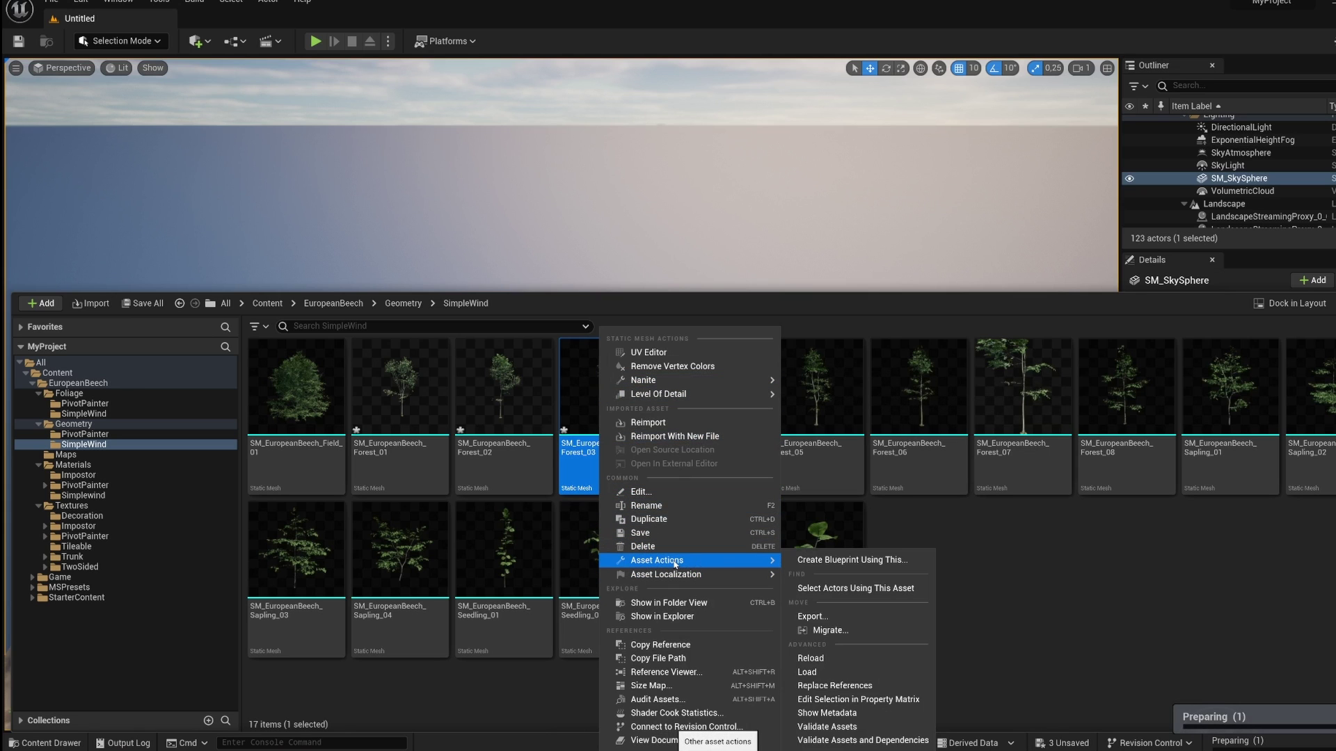
Export SM_EuropeanBeech_Forest_03 as a GL Transmission Format (.gltf) file with default options
click(829, 619)
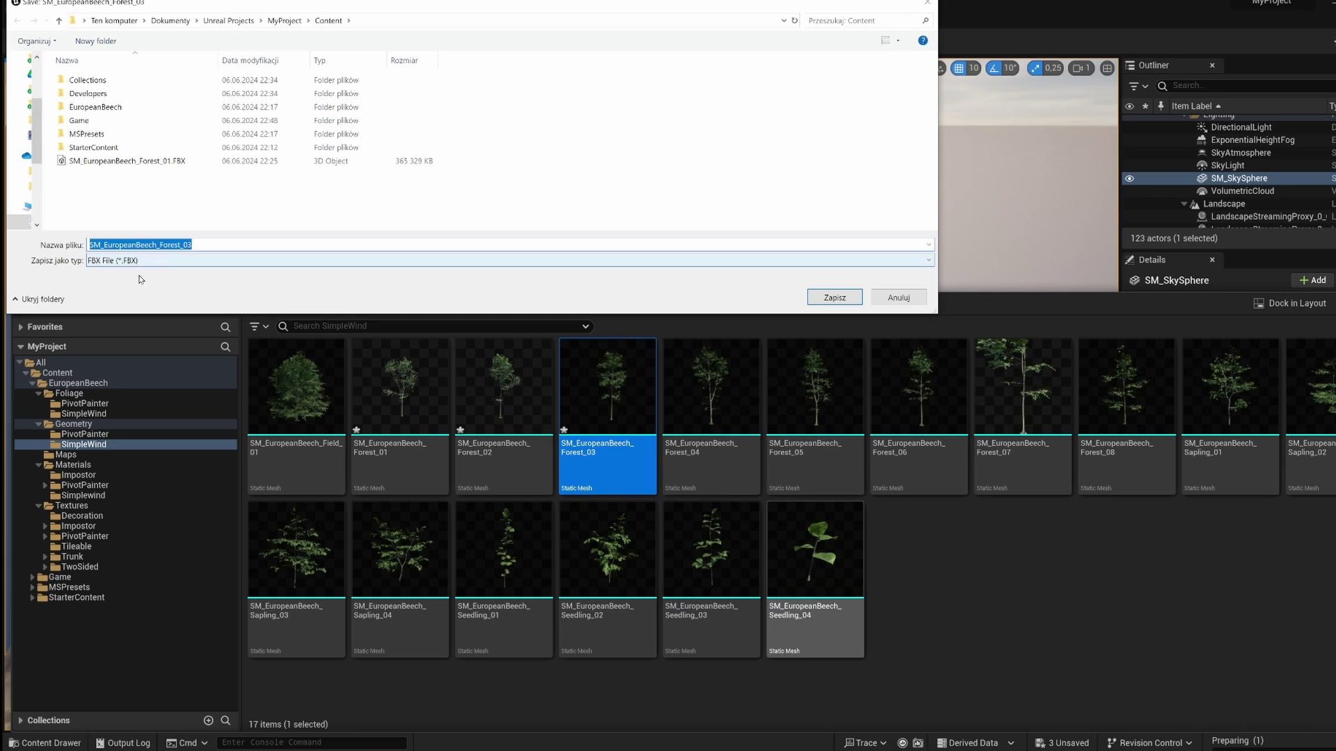
click(148, 262)
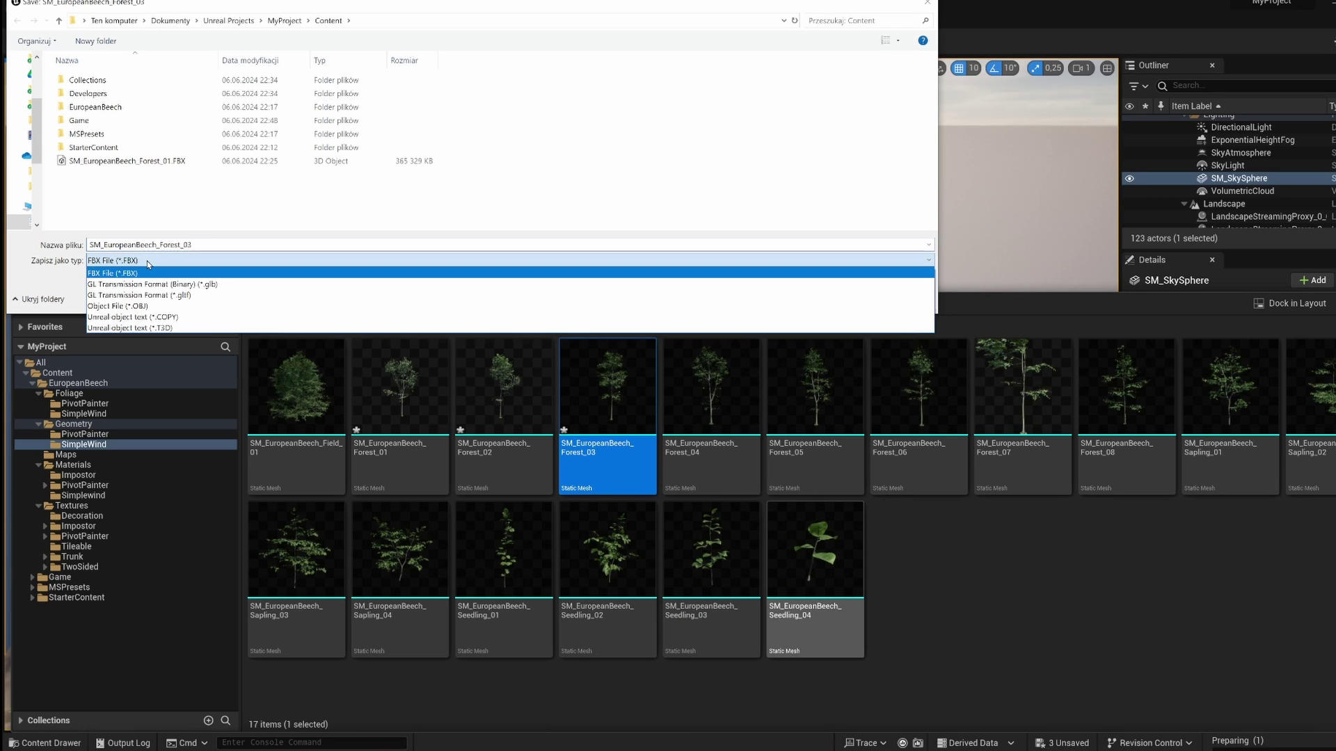
click(192, 299)
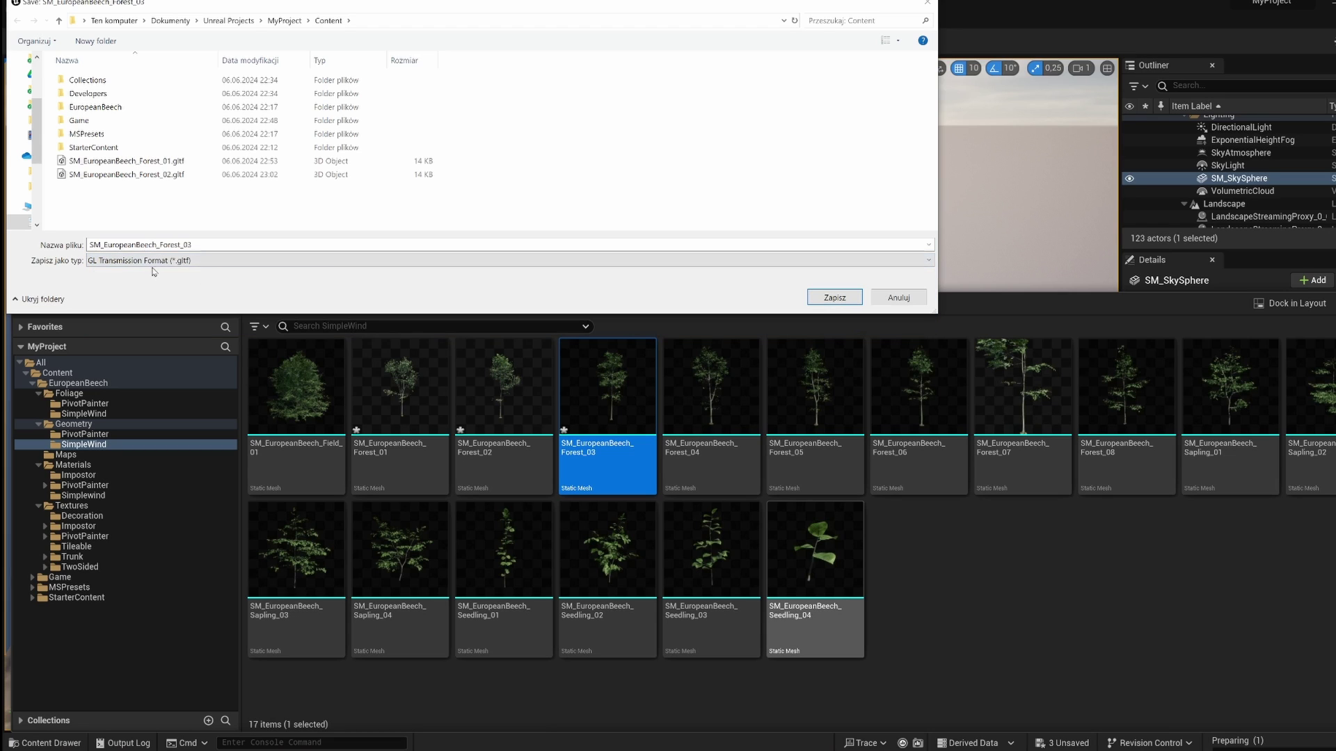
click(193, 264)
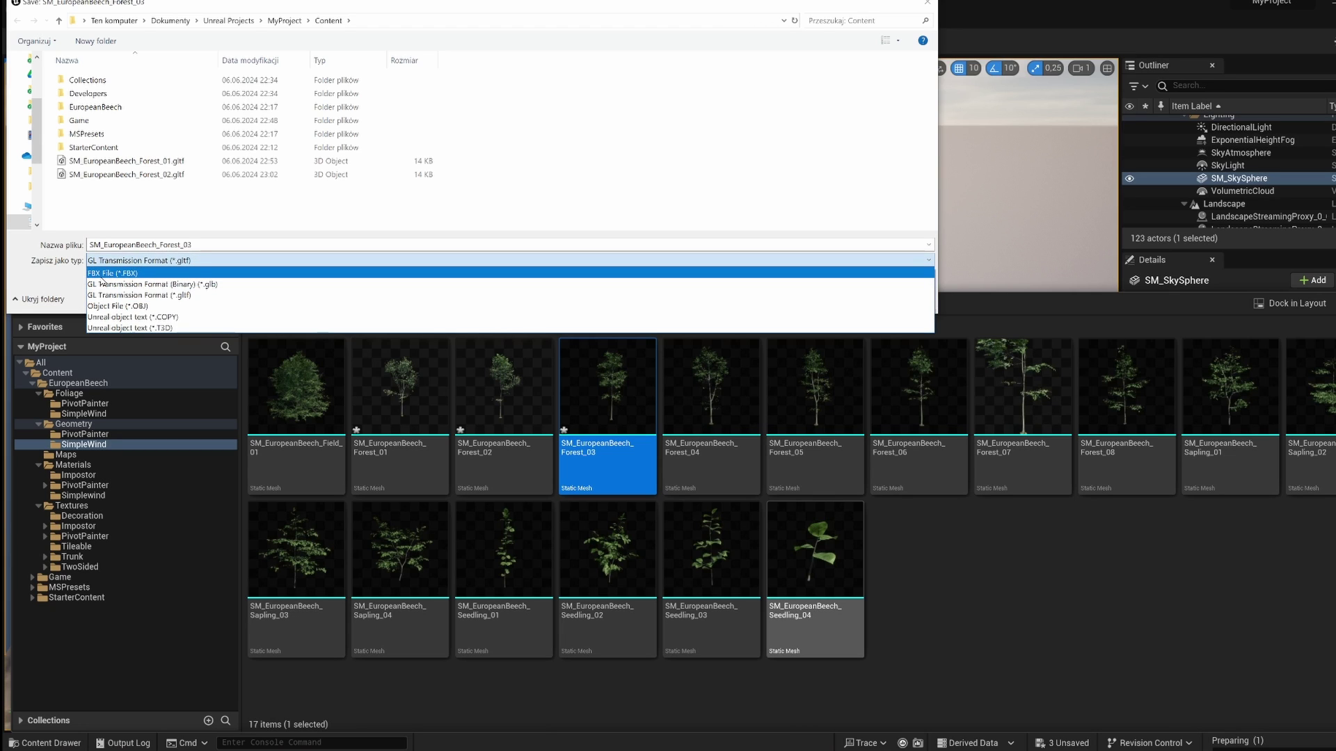
click(73, 278)
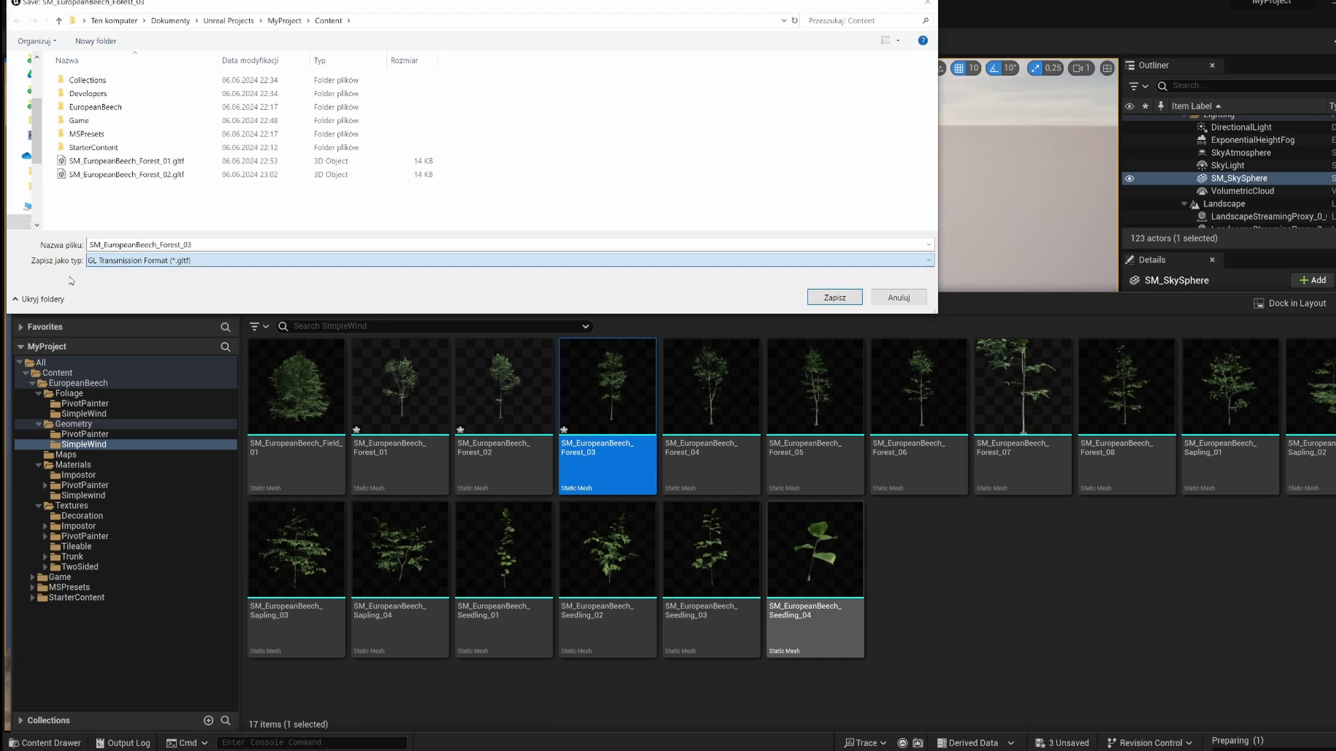
click(835, 298)
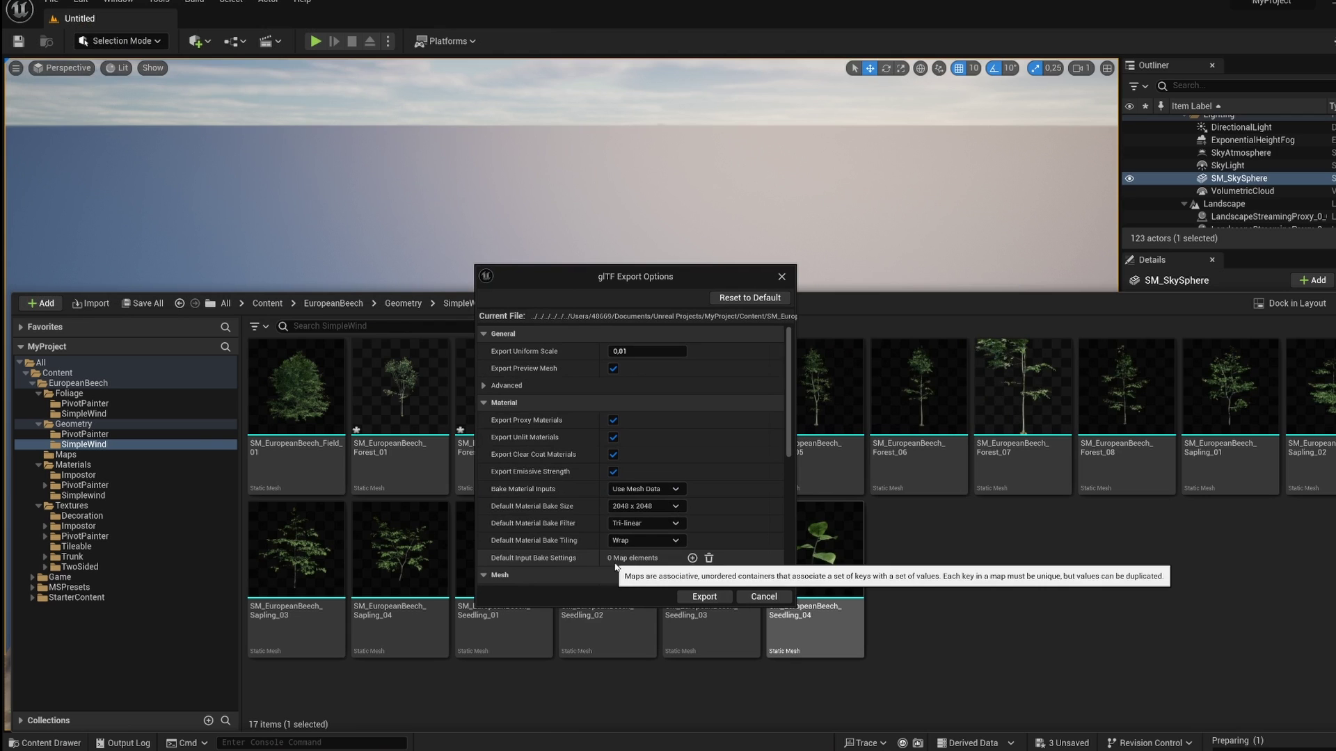
click(705, 598)
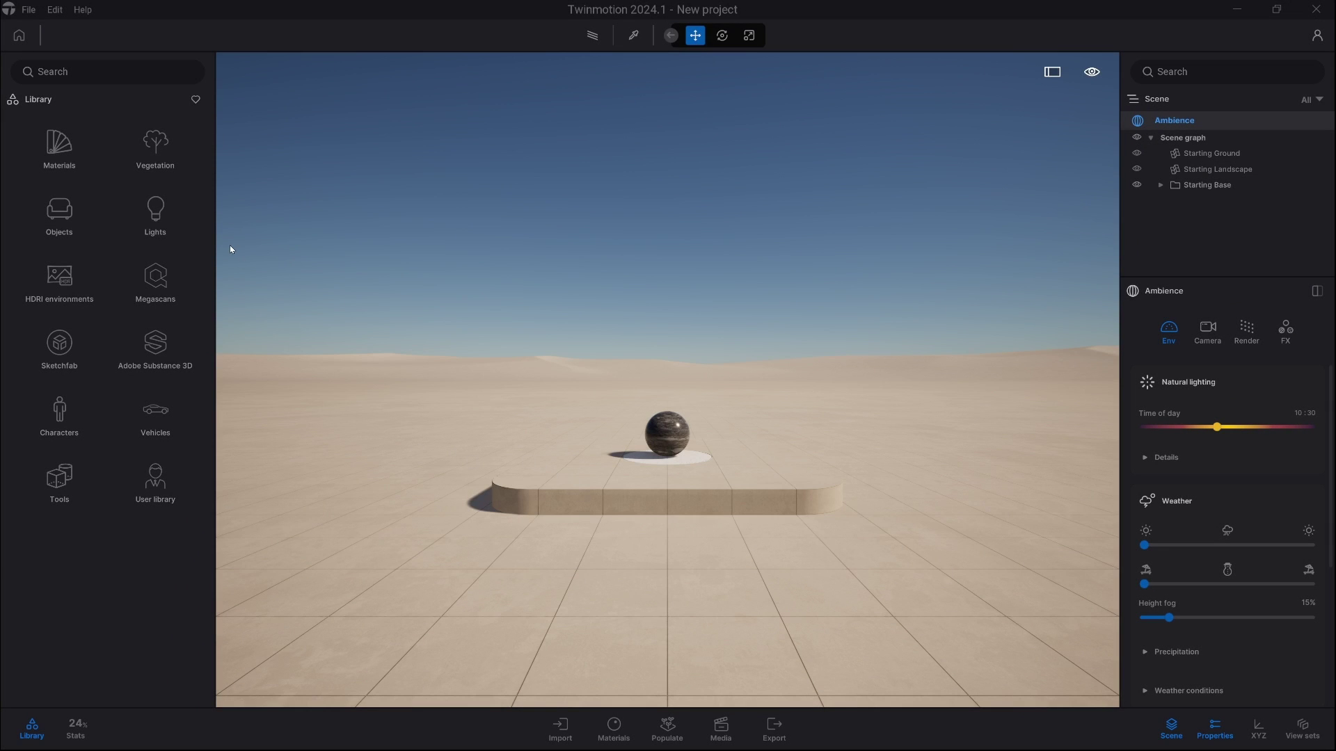
Import SM_EuropeanBeech_Forest_03.gltf as new geometry into the Twinmotion scene
click(558, 727)
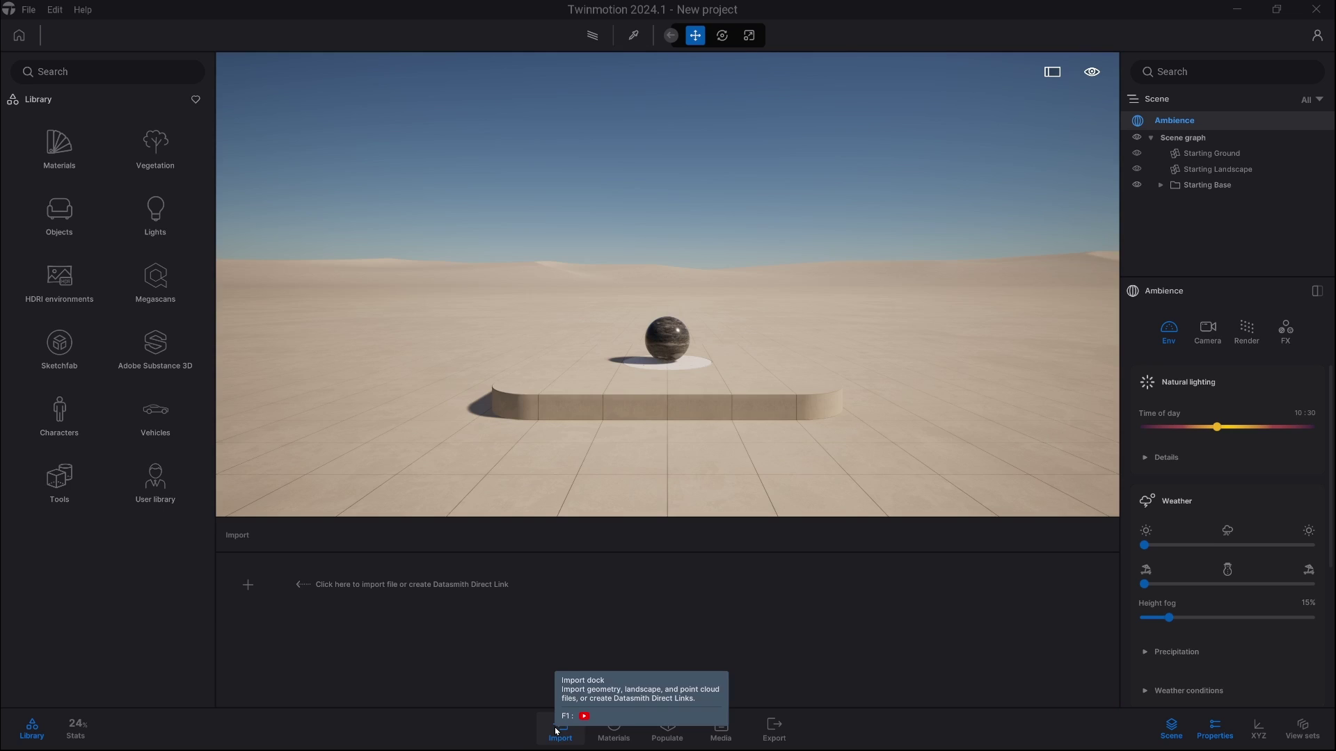
click(252, 591)
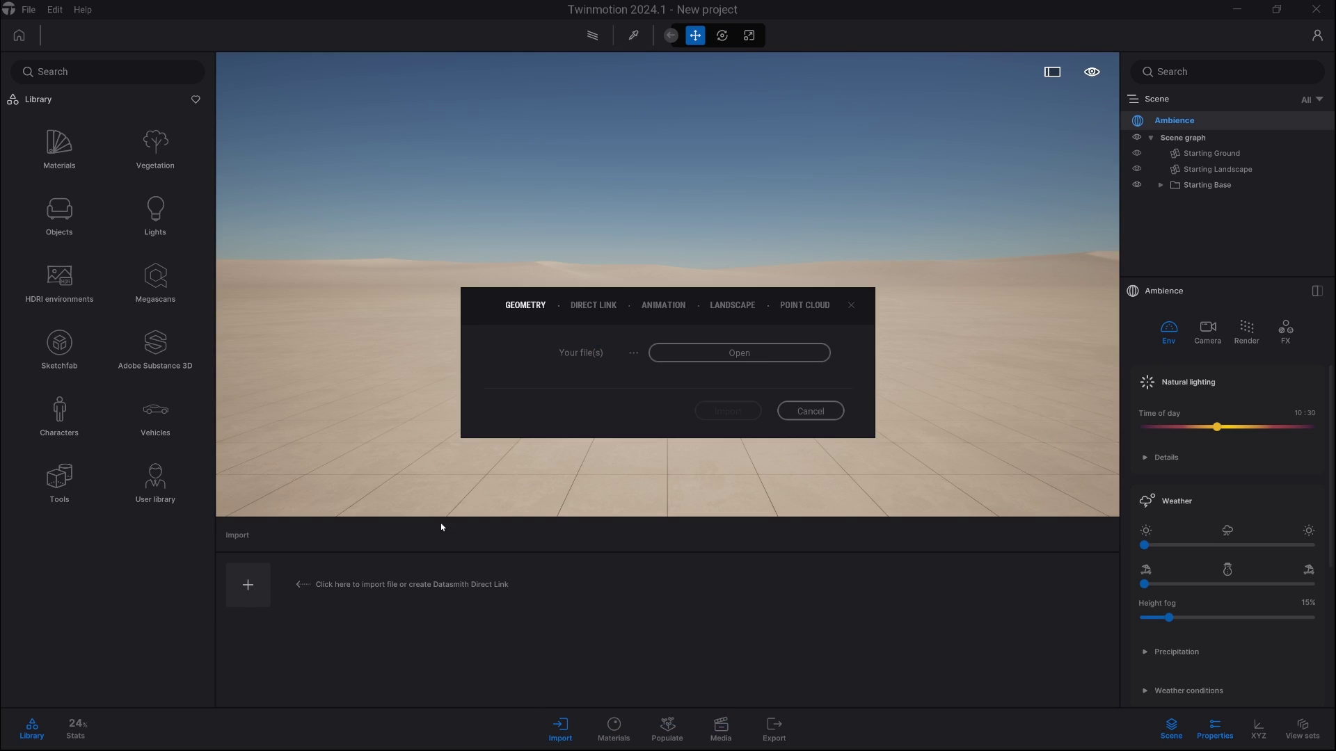
click(700, 352)
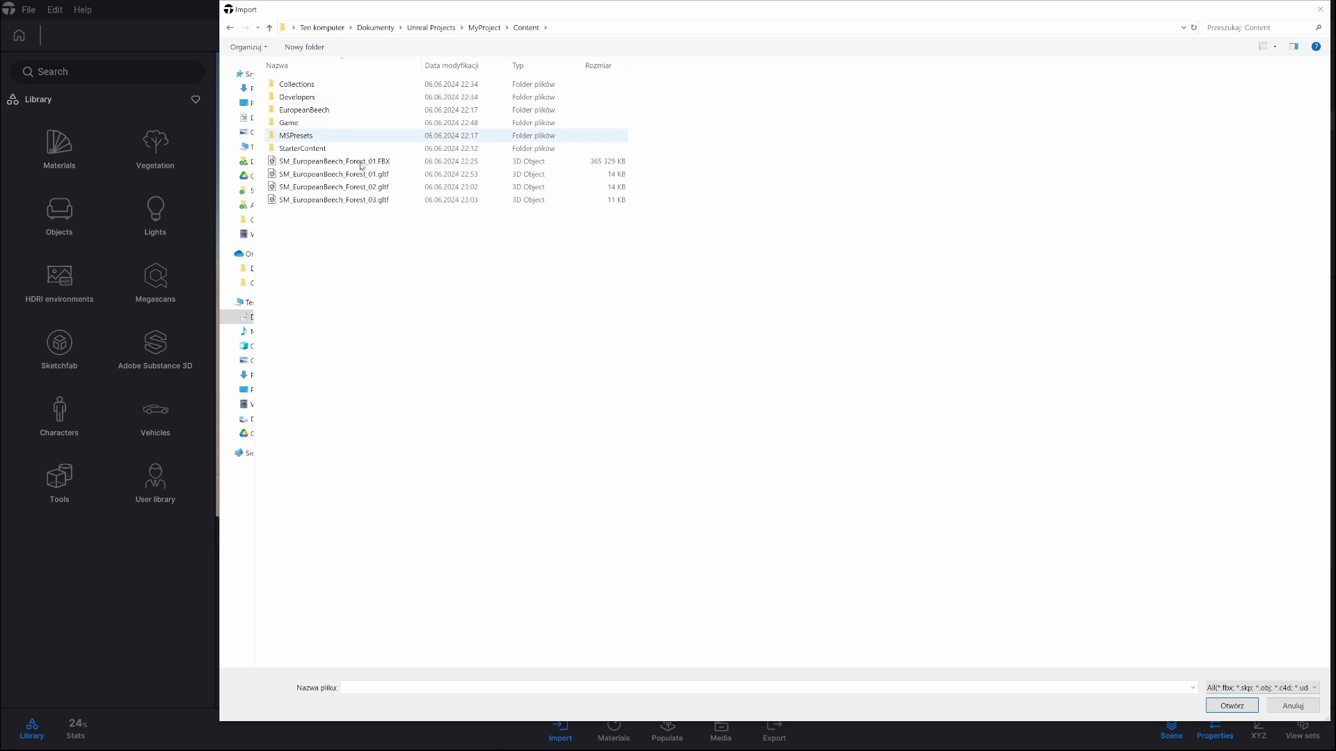
double_click(381, 200)
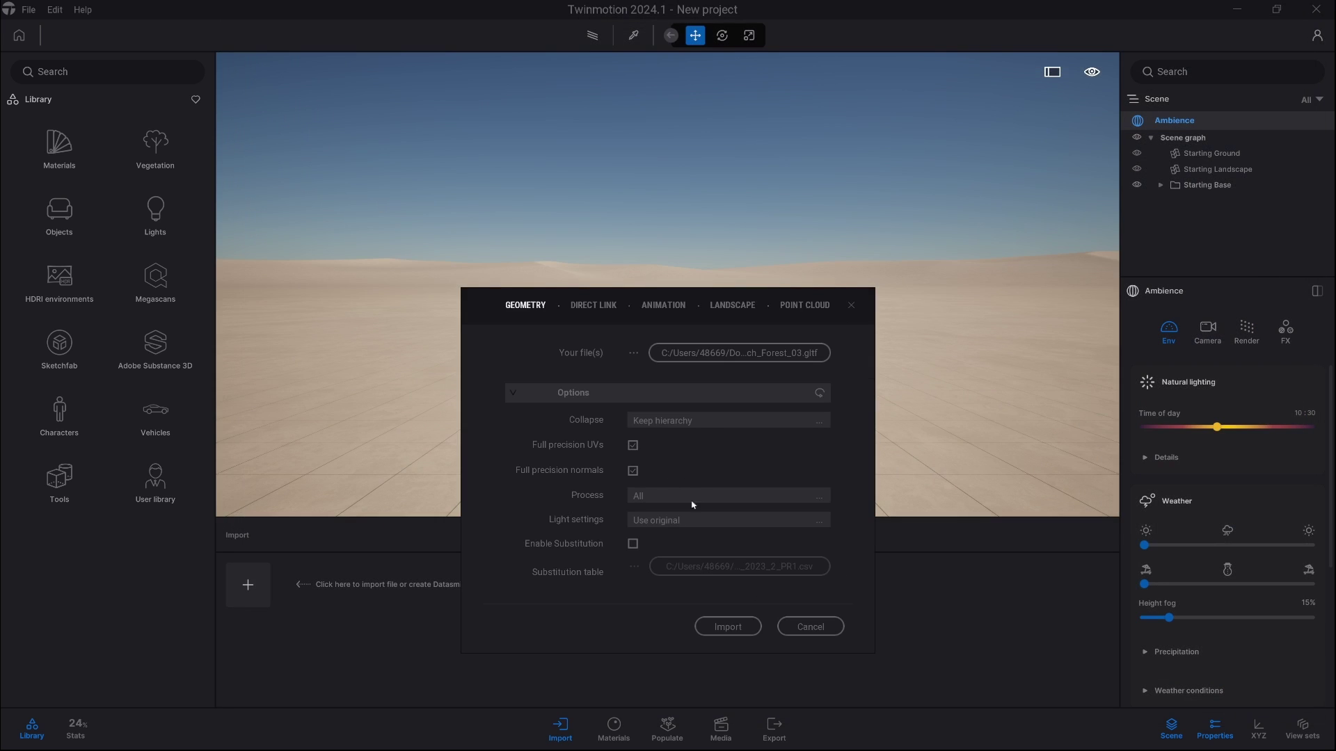
click(732, 627)
Zoom and fly the camera around and into the beech tree's leafy crown
scroll(627, 366, down, 5)
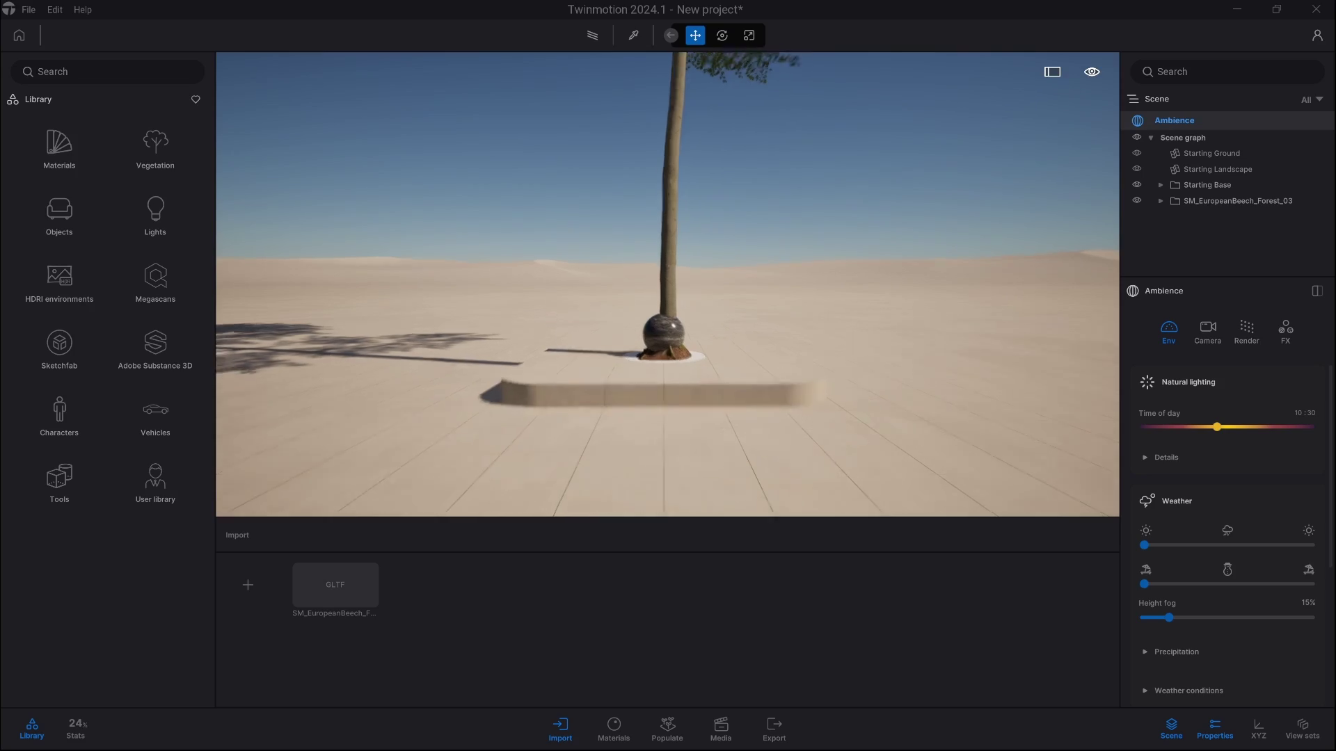
scroll(627, 366, up, 5)
scroll(668, 284, down, 5)
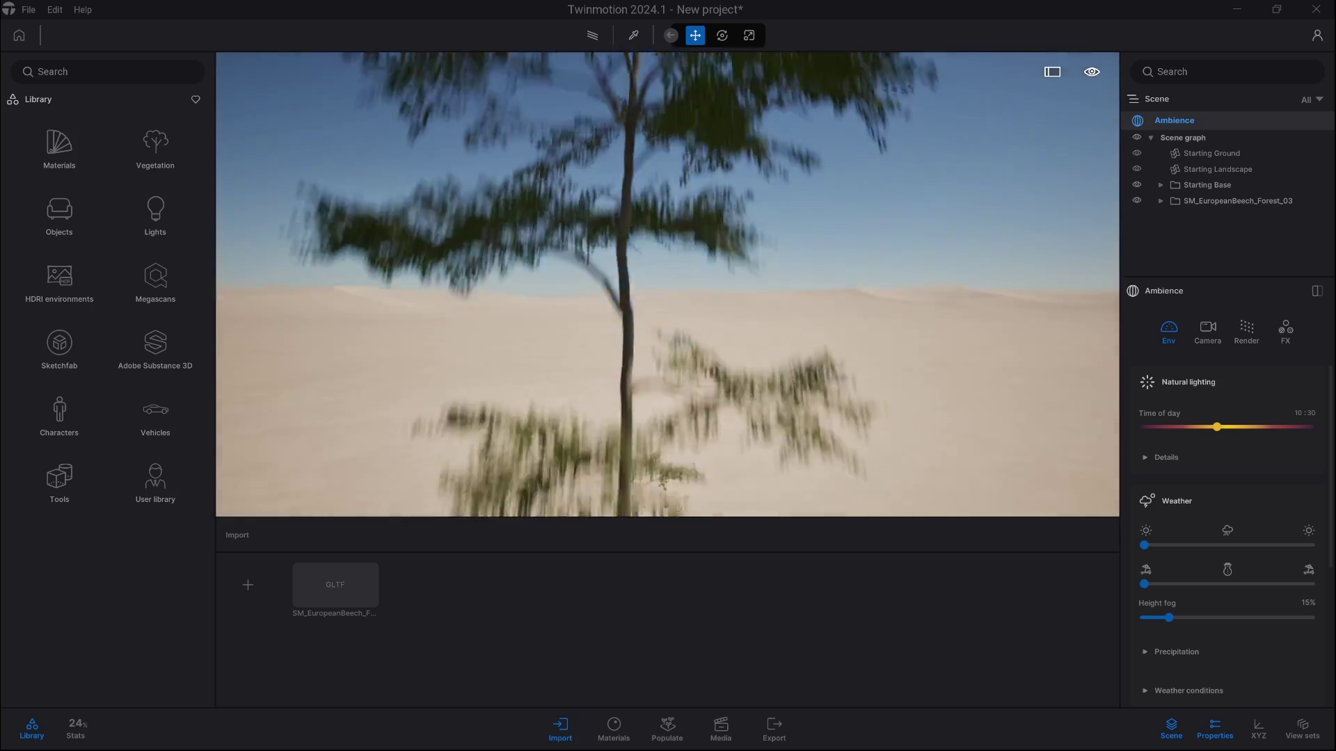
scroll(668, 284, down, 5)
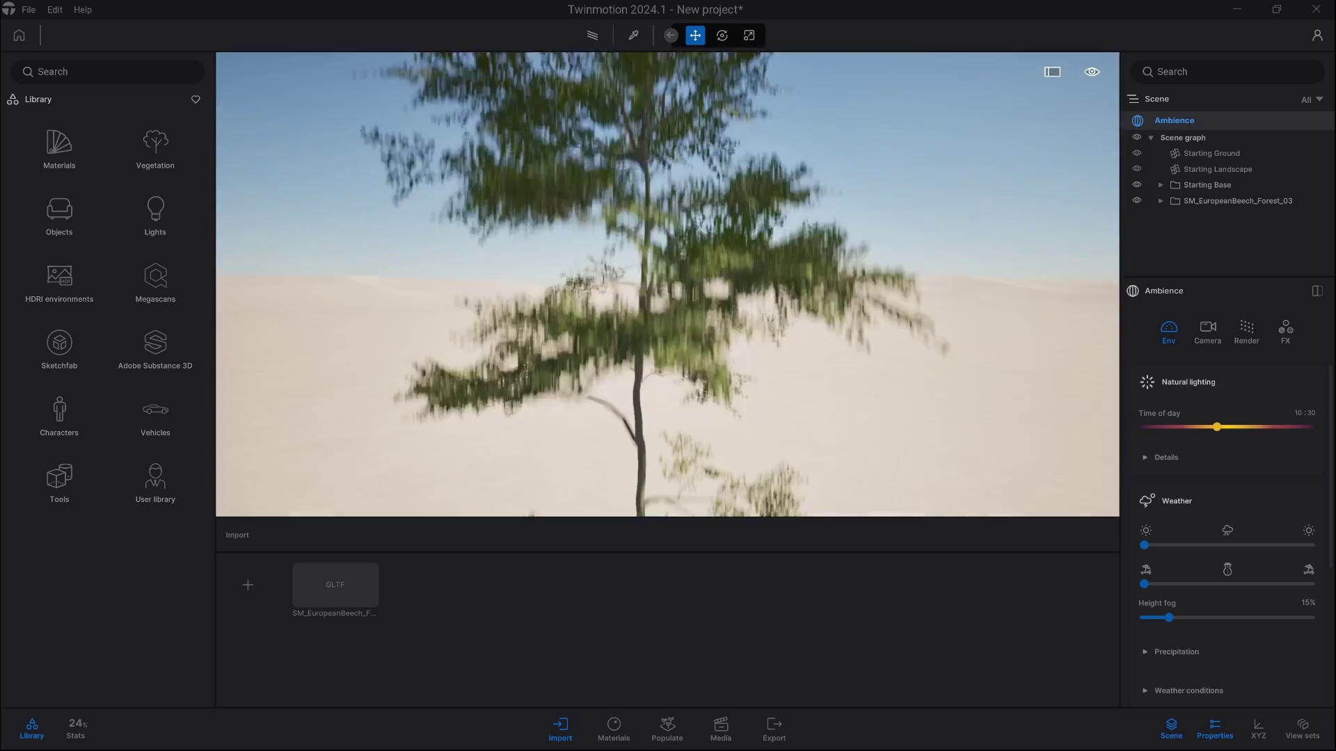
scroll(668, 284, up, 5)
key(Left)
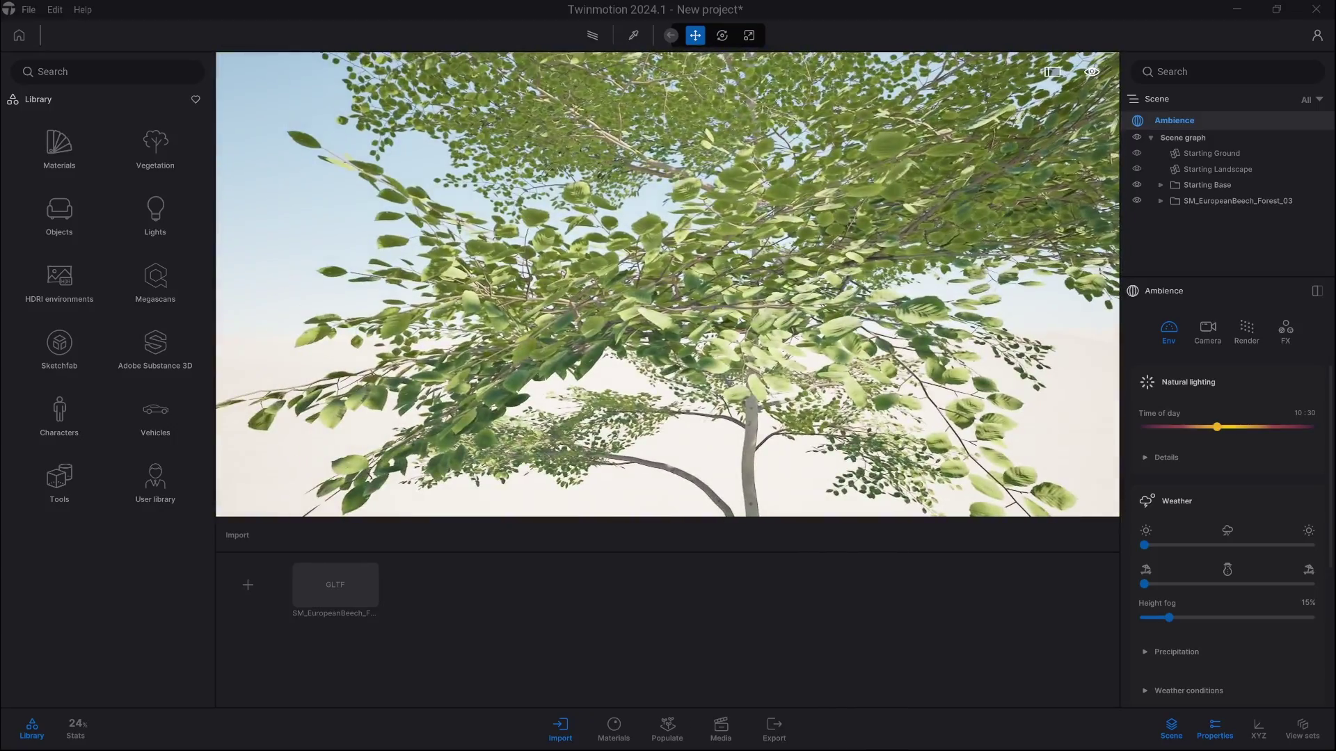
scroll(760, 421, up, 5)
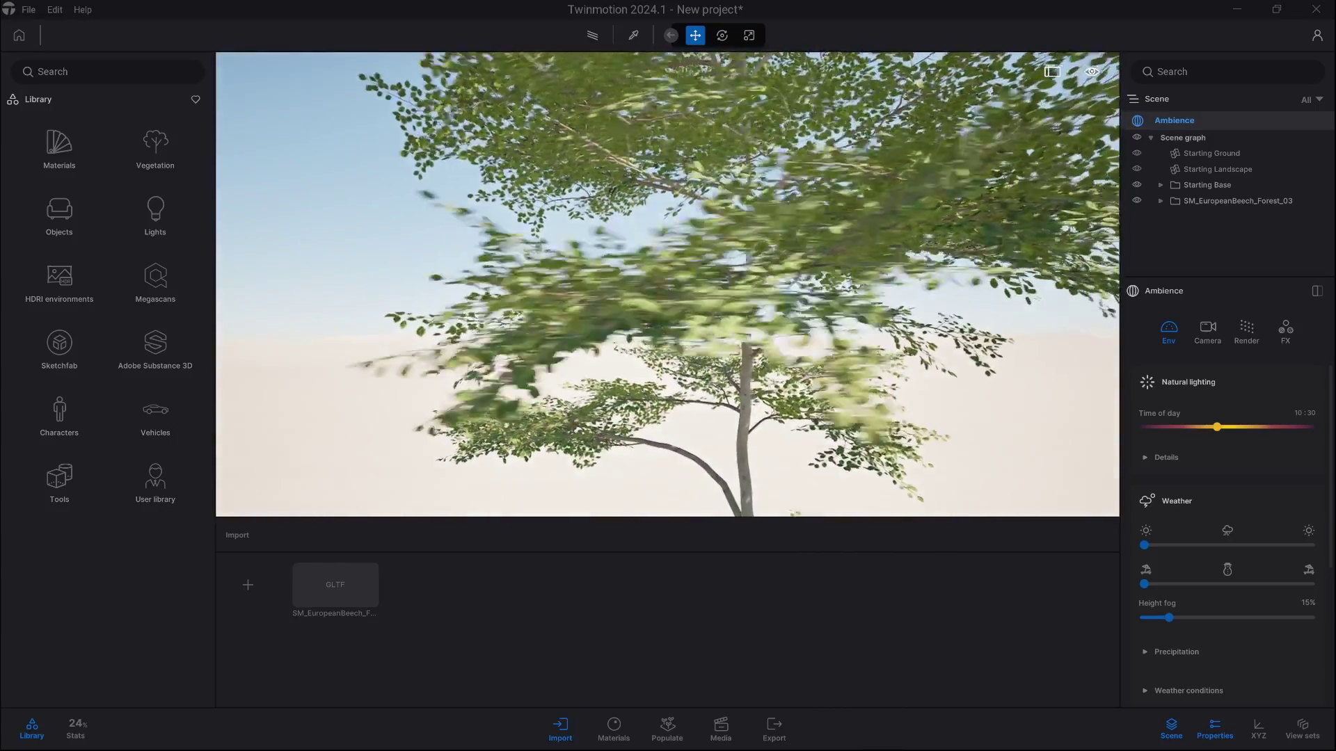
key(Up)
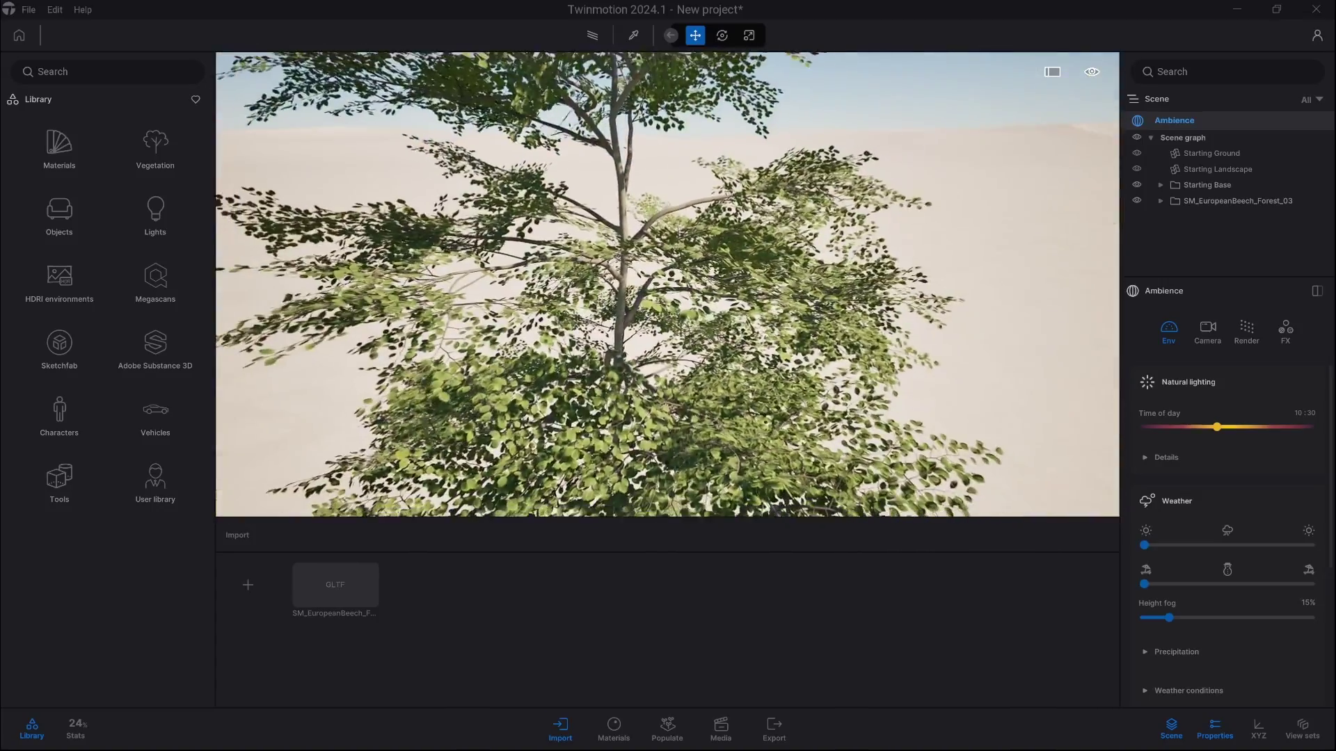
key(Up)
key(Up)
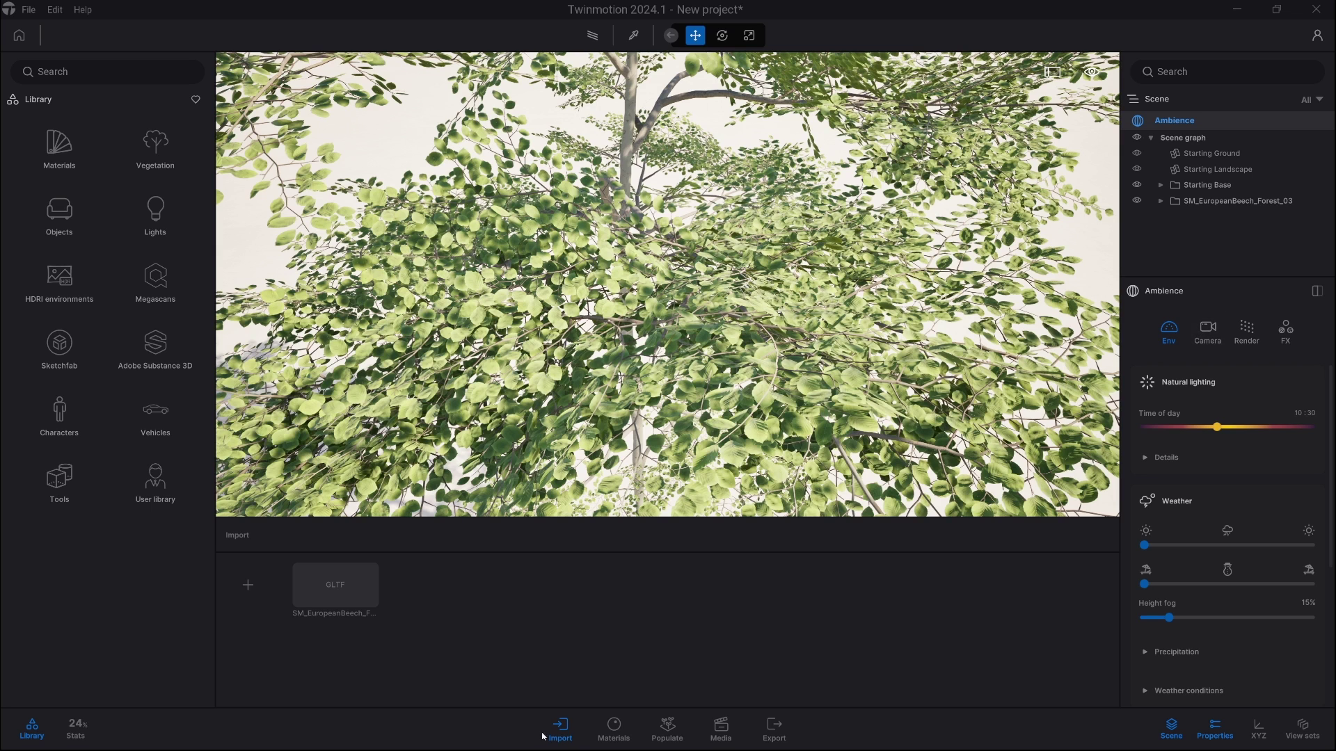
In the Materials panel, create a new Foliage-type material named 'New foliage'
click(621, 734)
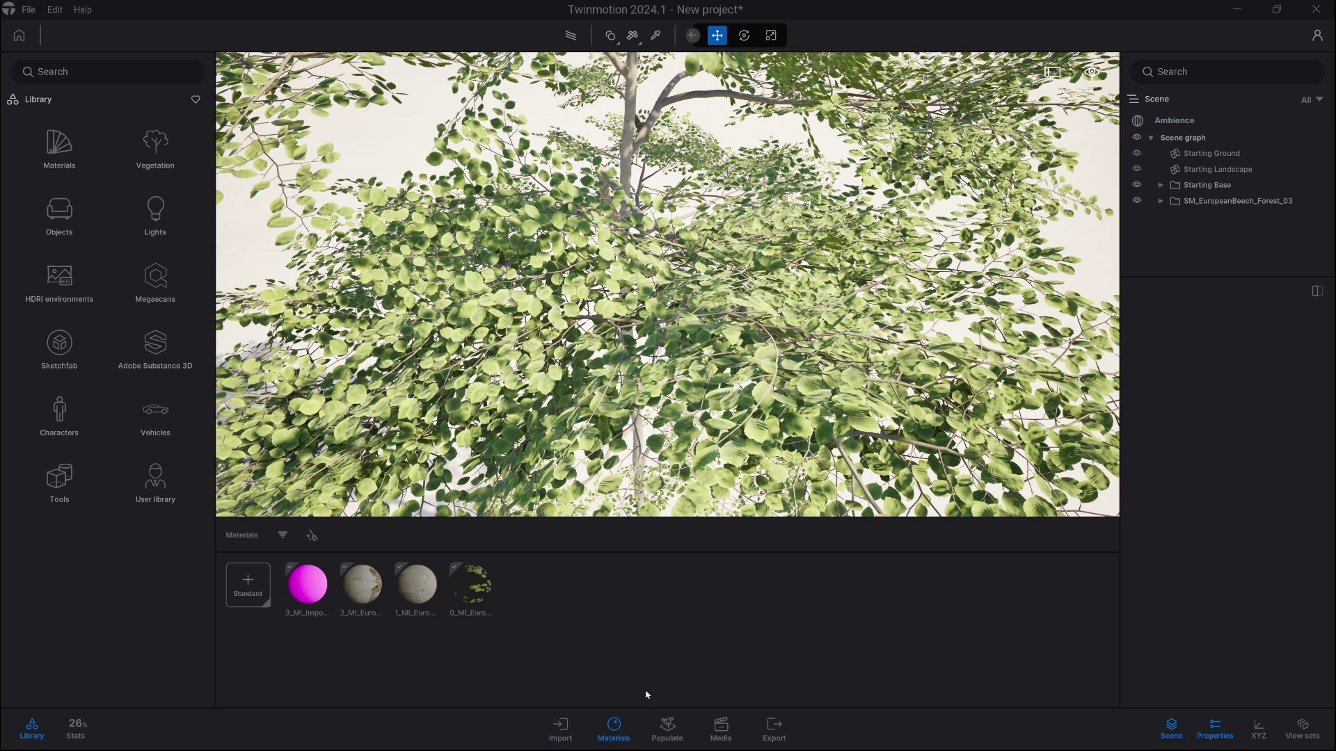
click(270, 610)
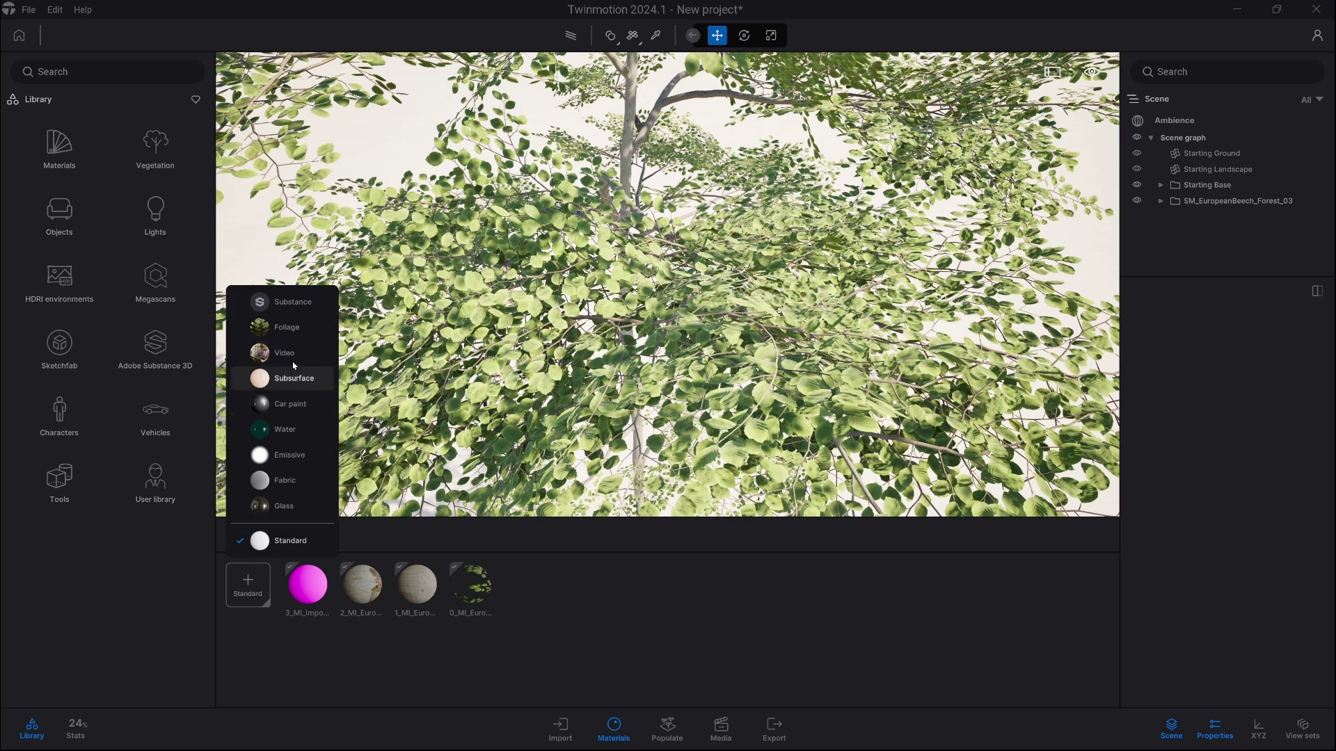
click(292, 332)
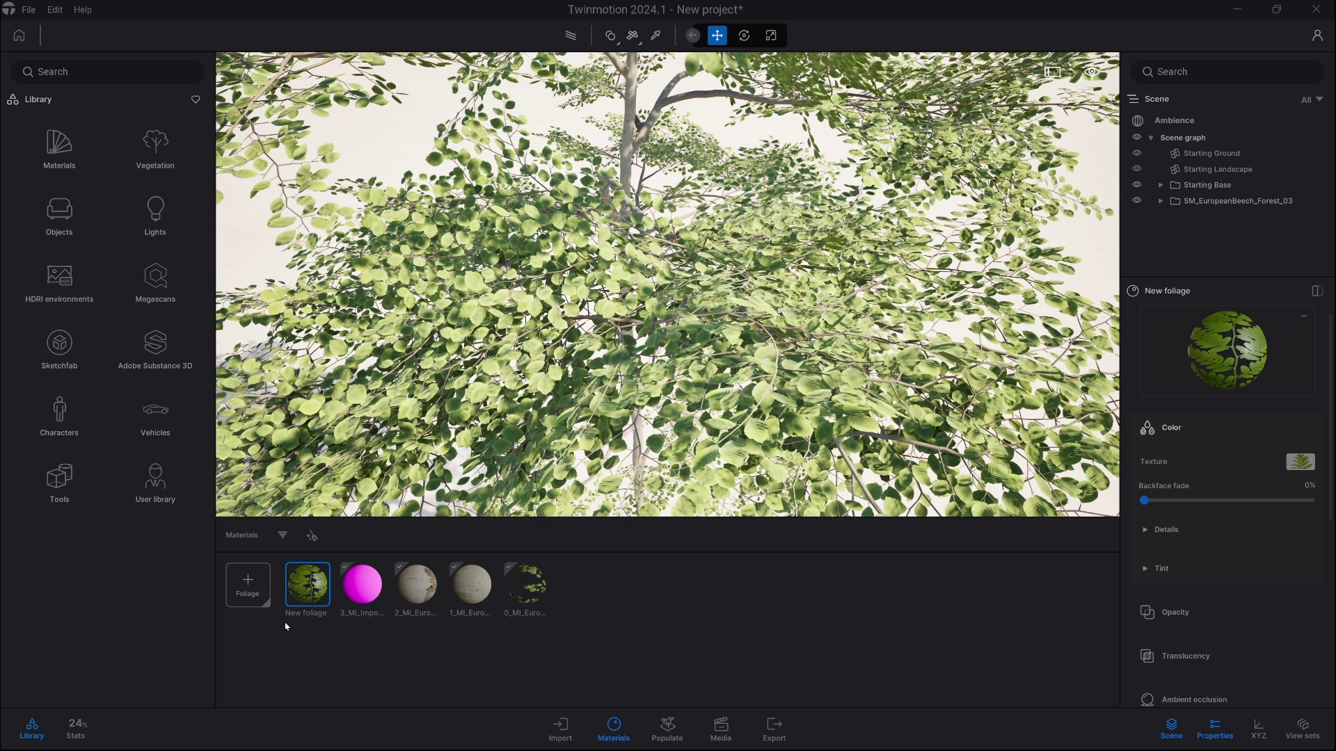
Copy the beech TwoSided leaf colour texture and paste it into New foliage's Color texture
click(532, 592)
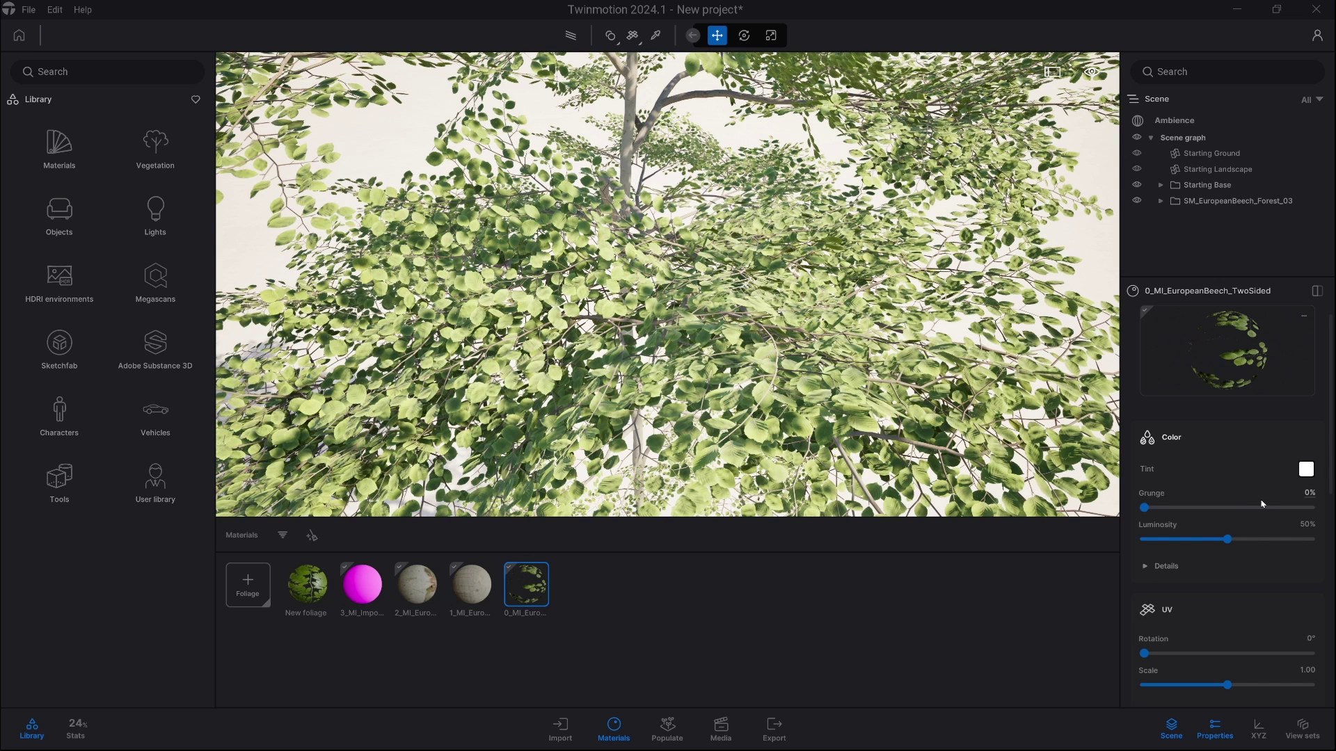
scroll(1277, 539, down, 3)
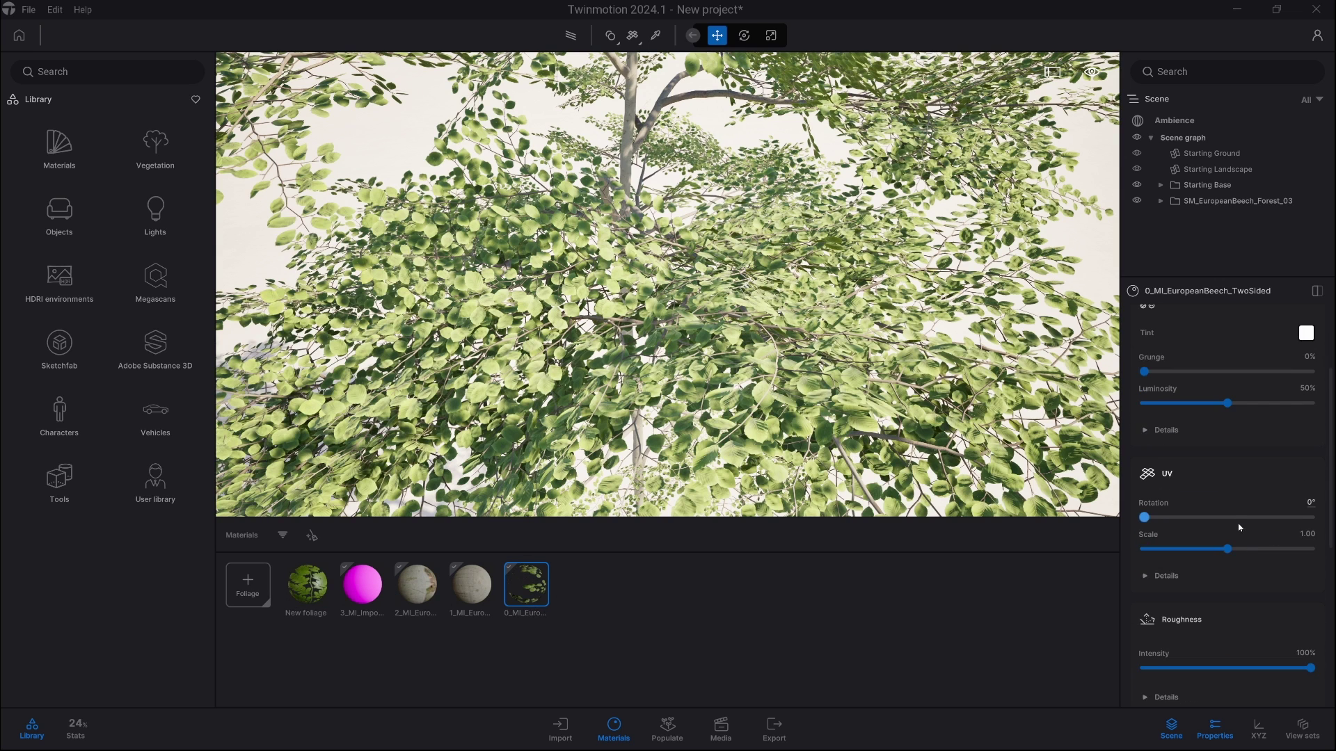
scroll(1232, 489, down, 5)
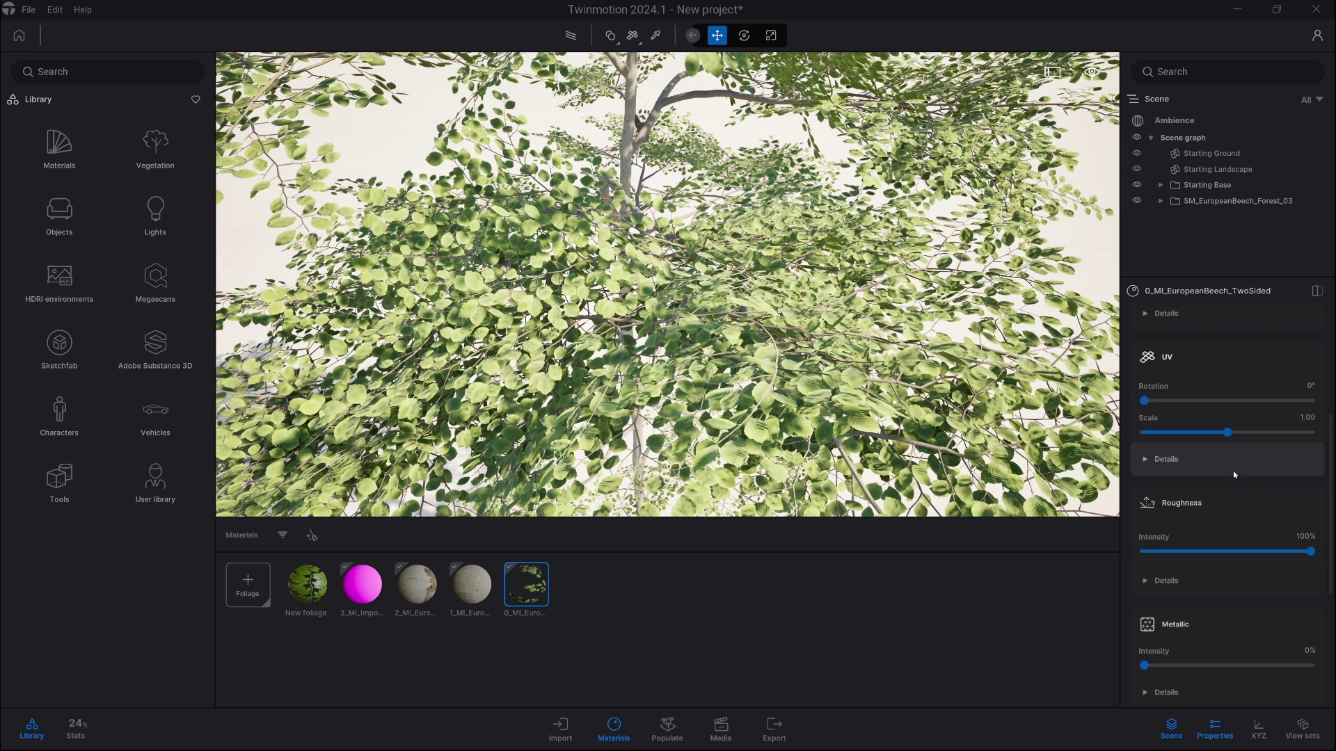
scroll(1233, 470, up, 7)
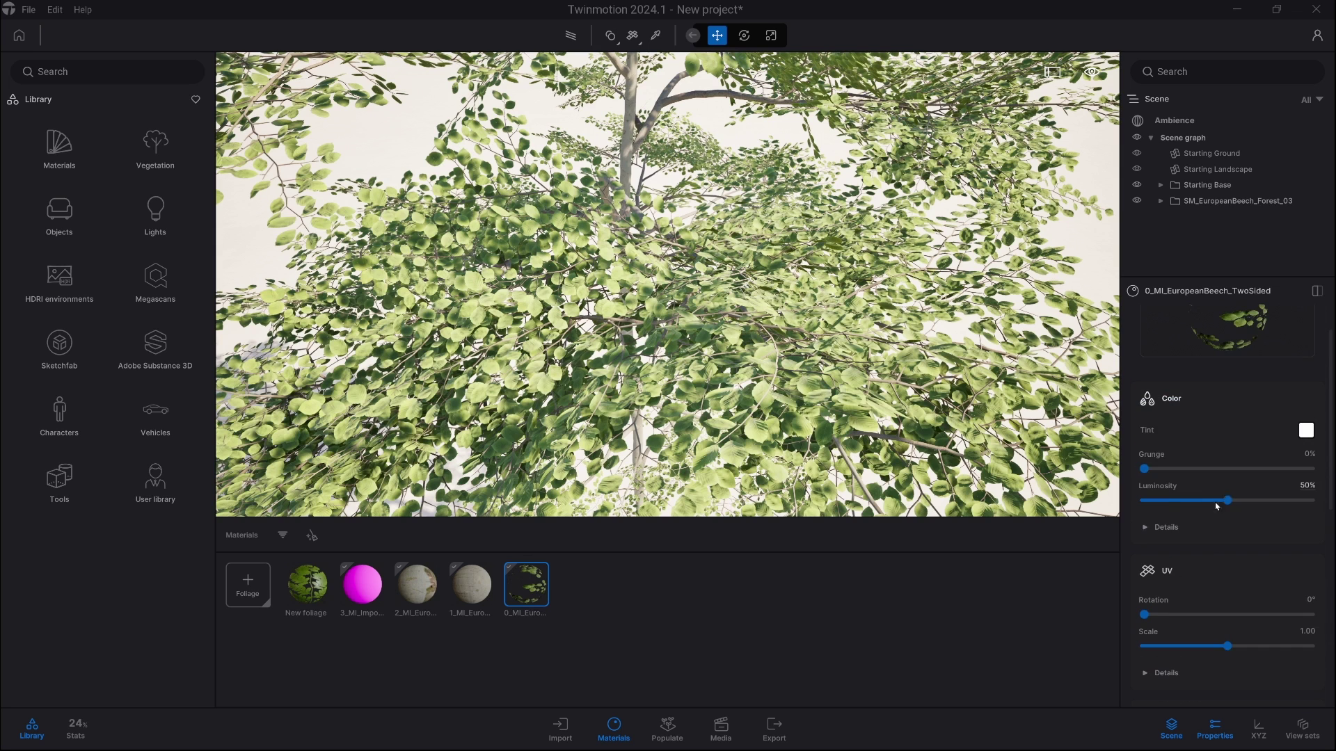
click(1192, 534)
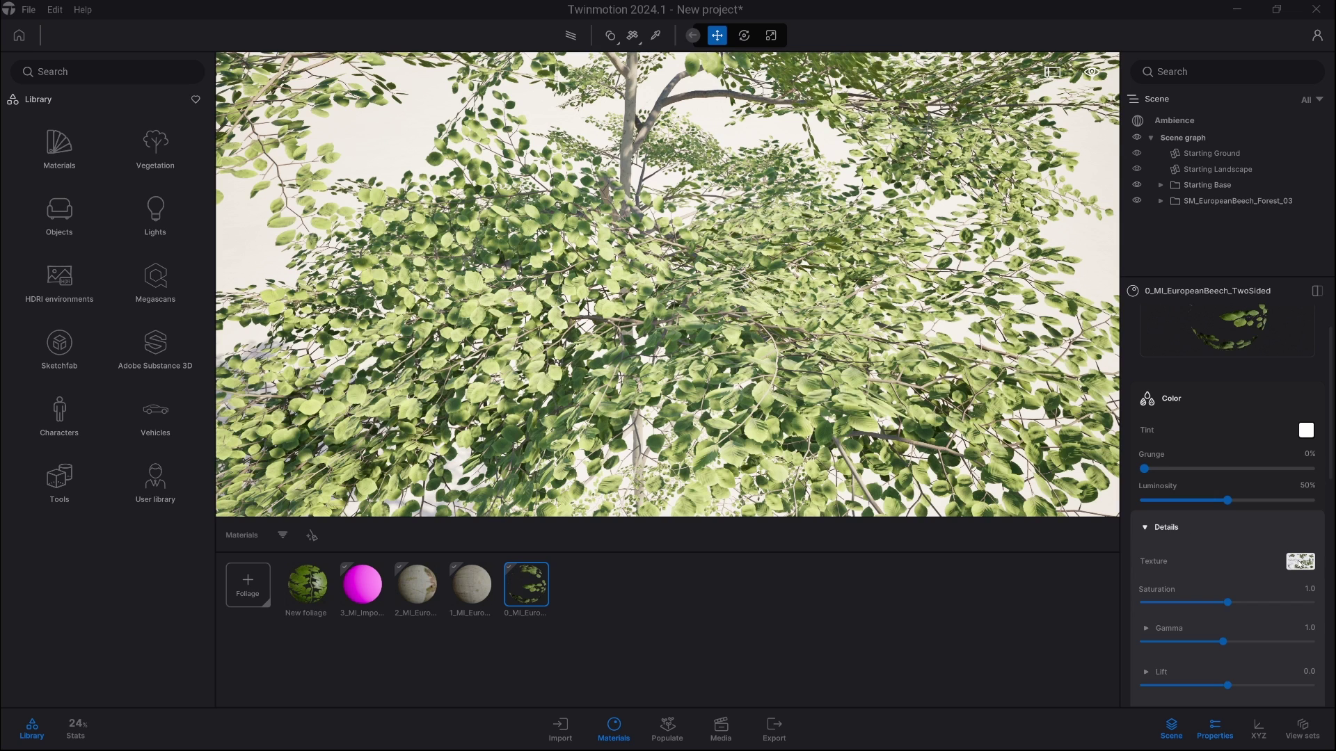
right_click(1297, 564)
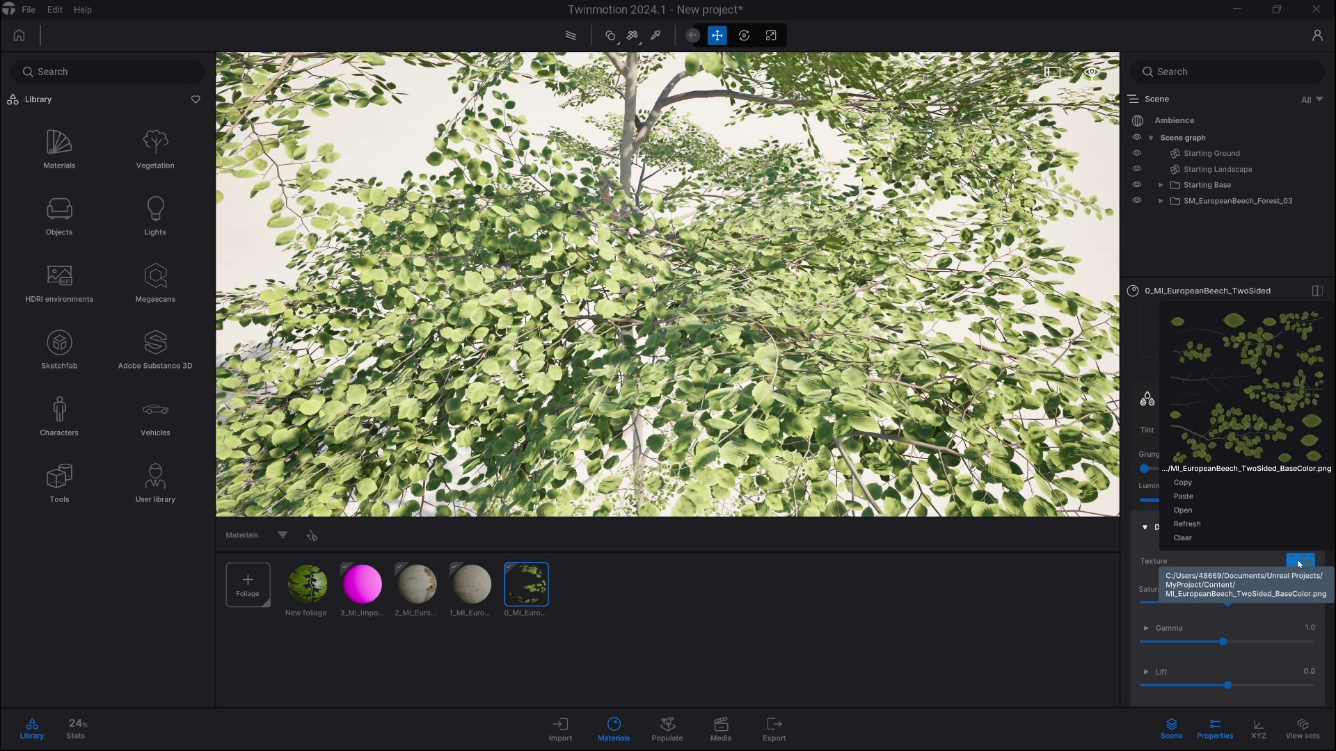
click(1188, 486)
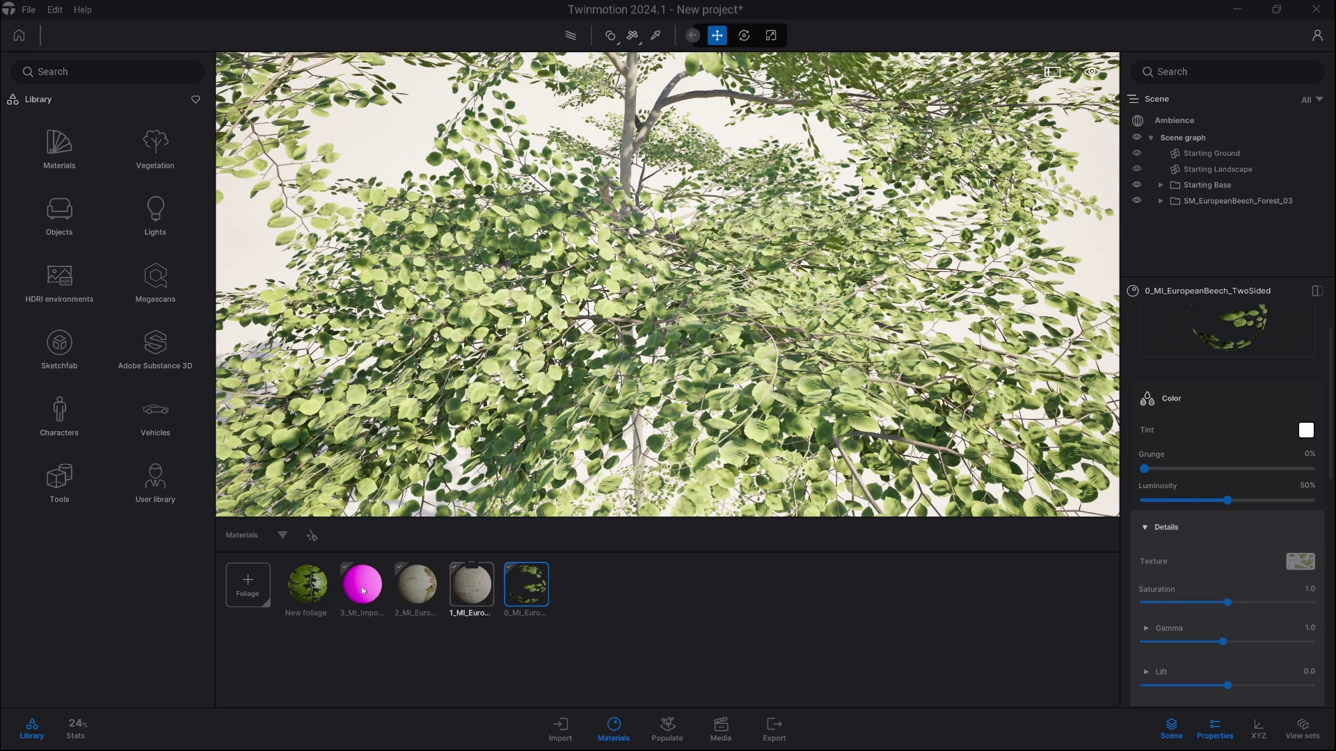
click(308, 591)
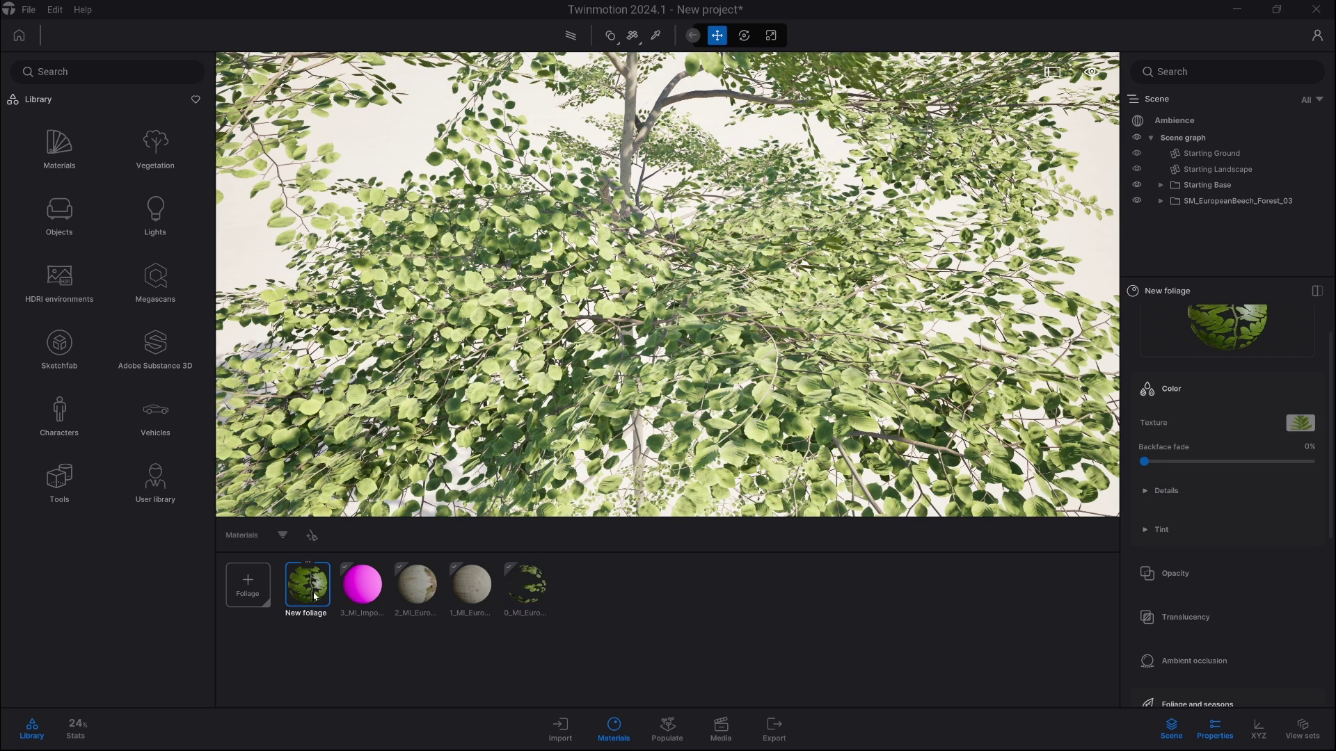
right_click(1301, 424)
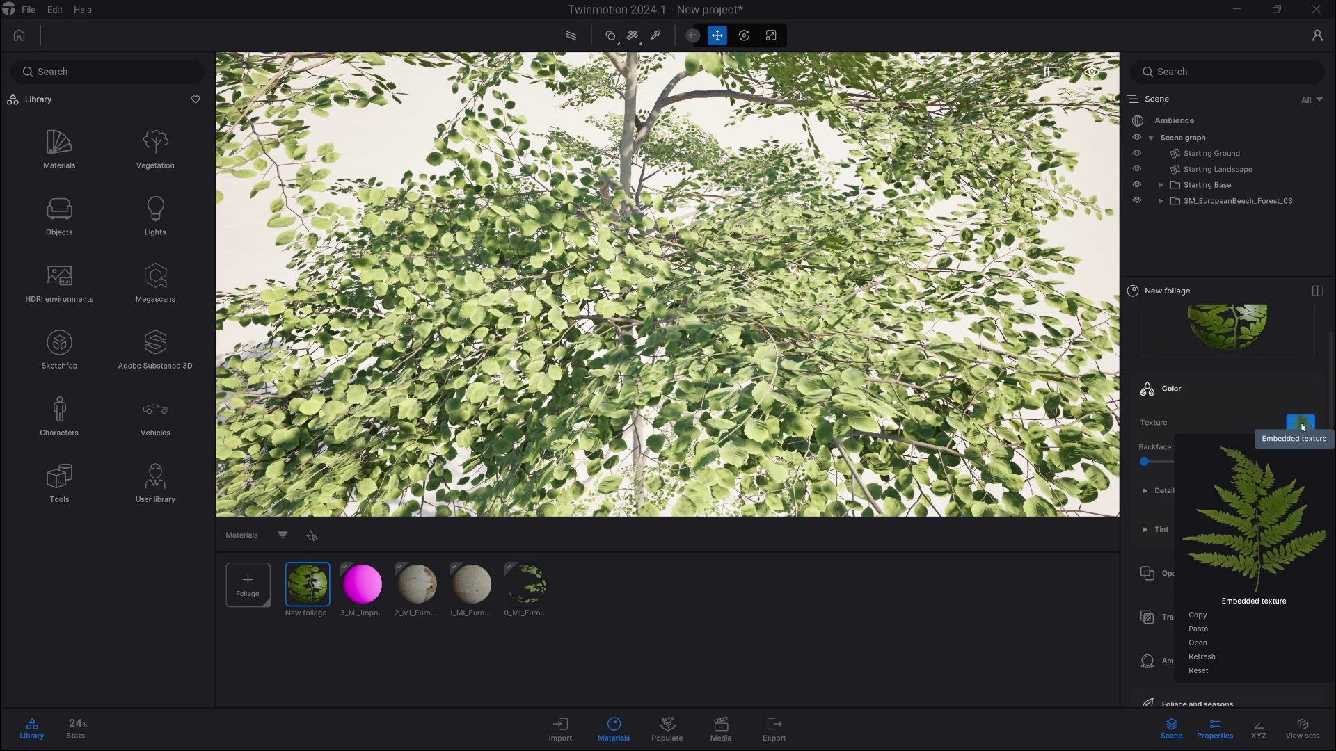
click(1210, 634)
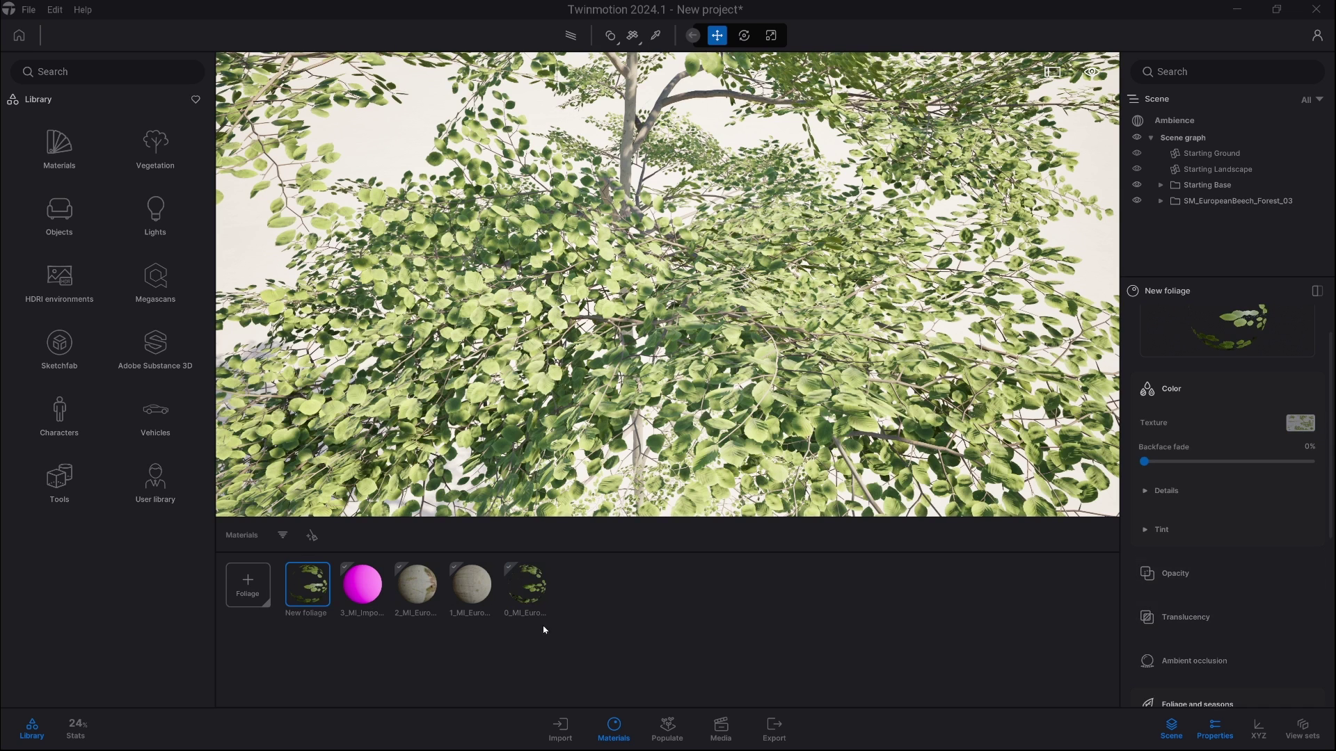
Check the original beech roughness texture, then give New foliage the black roughness texture preset
click(531, 603)
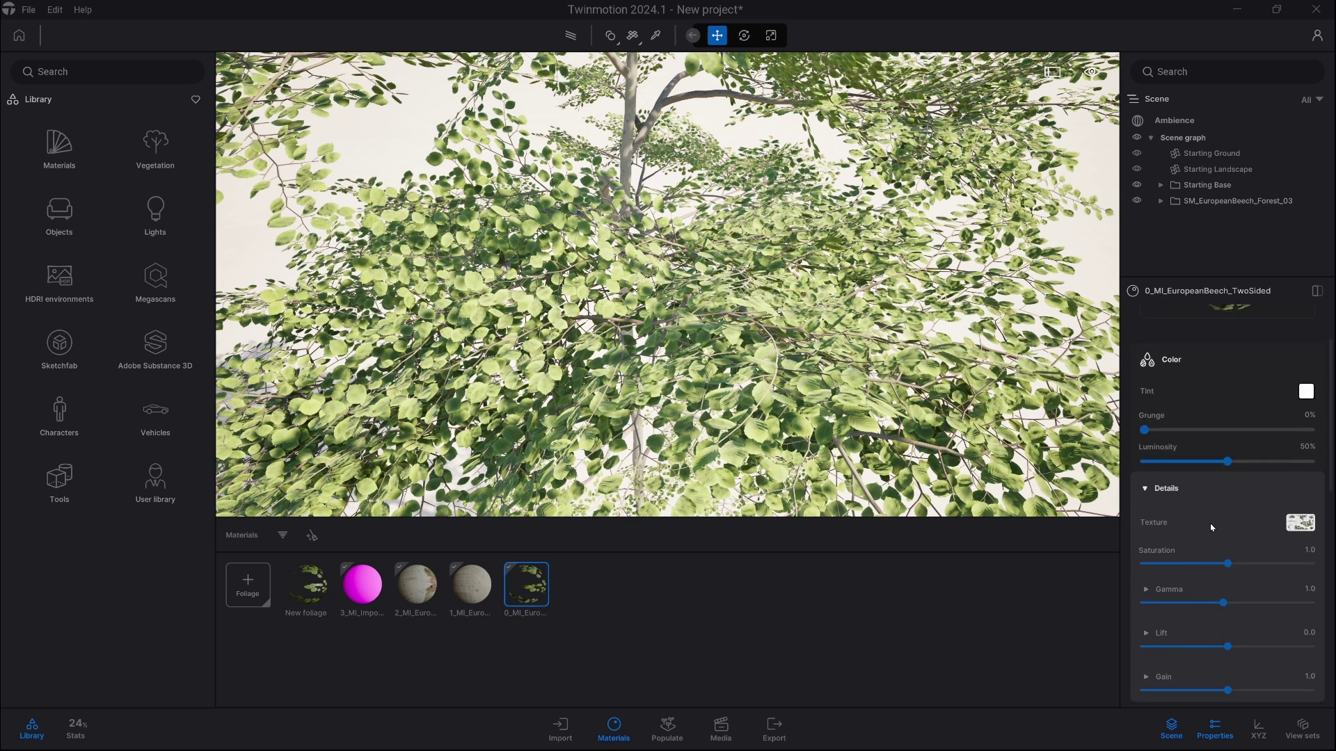
scroll(1211, 527, down, 10)
scroll(1211, 527, down, 1)
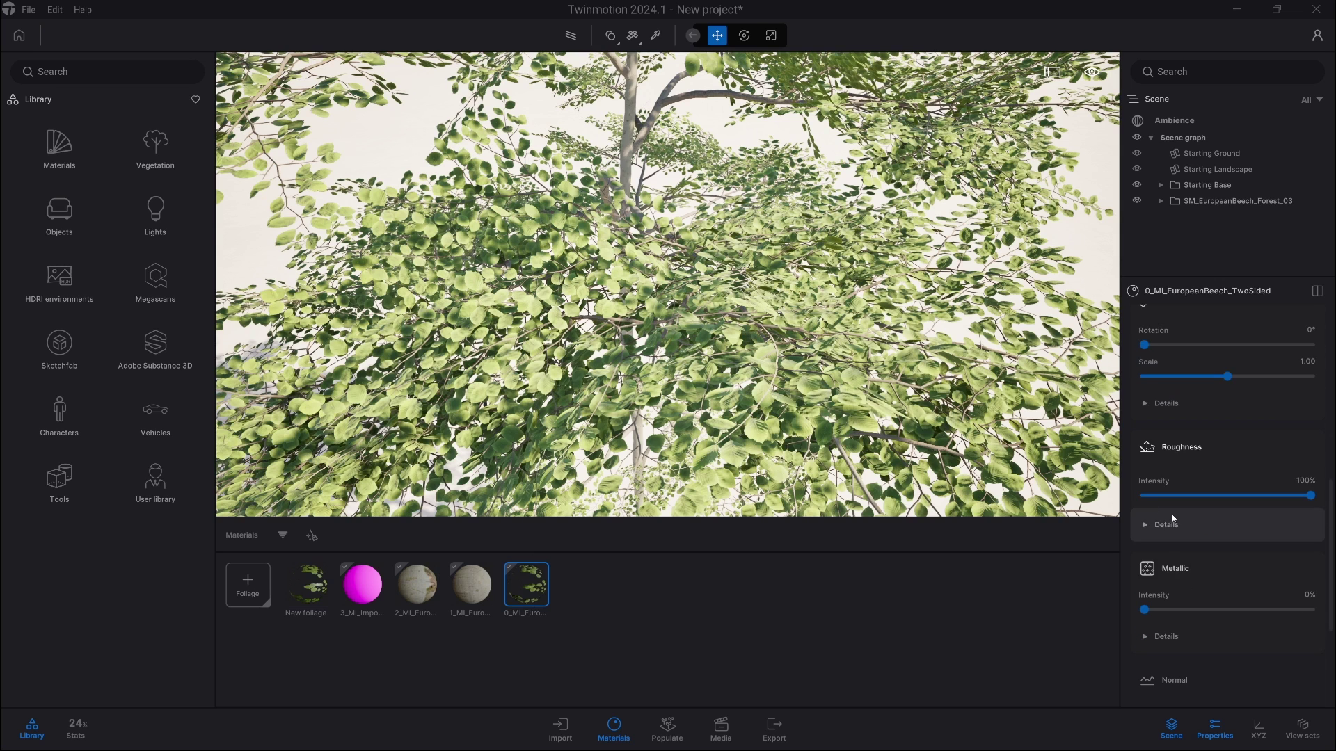
click(1178, 537)
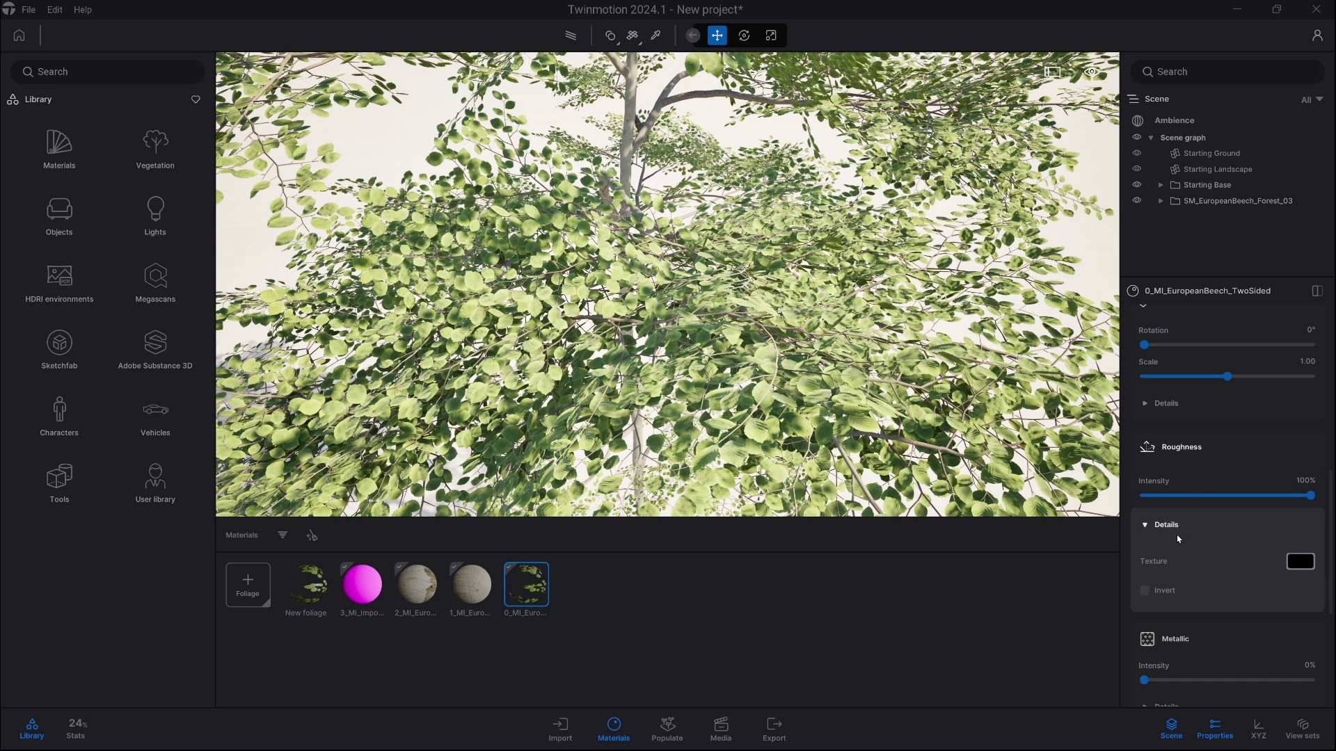
click(1296, 561)
click(307, 584)
click(1205, 475)
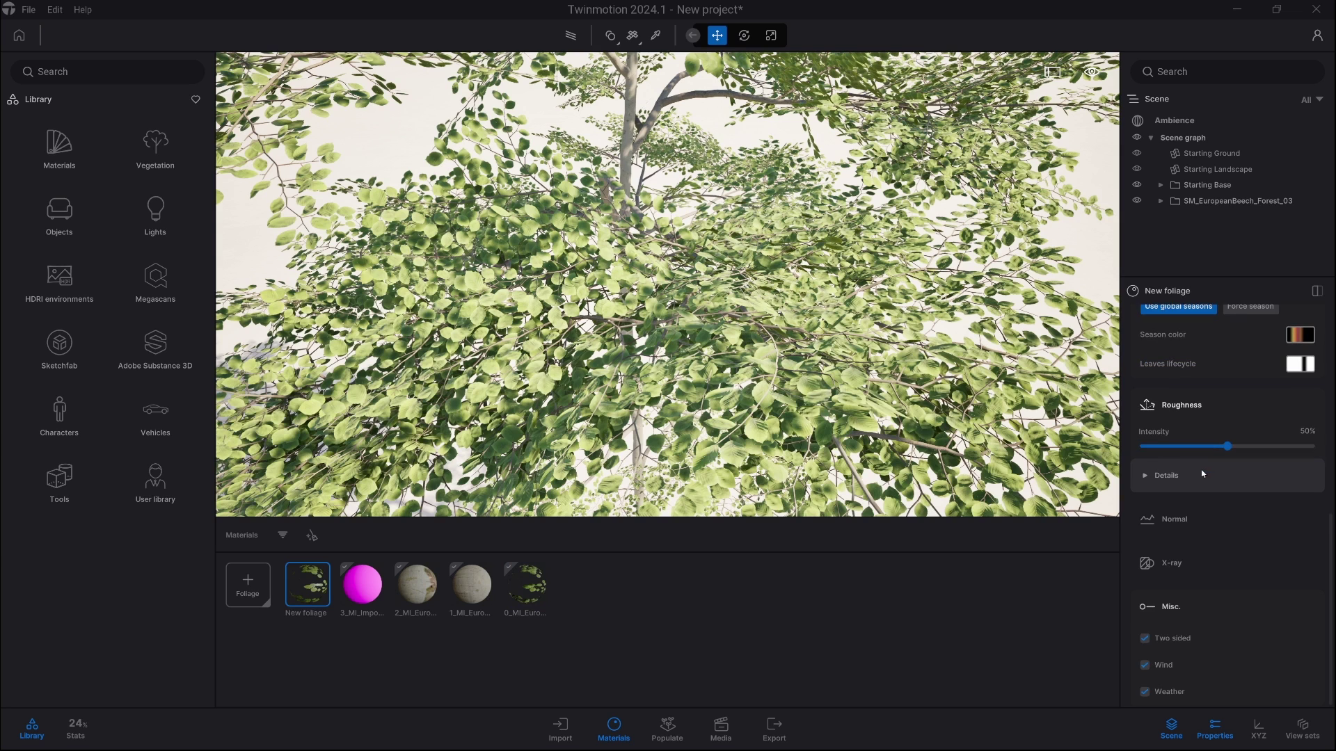
click(1183, 480)
click(1305, 479)
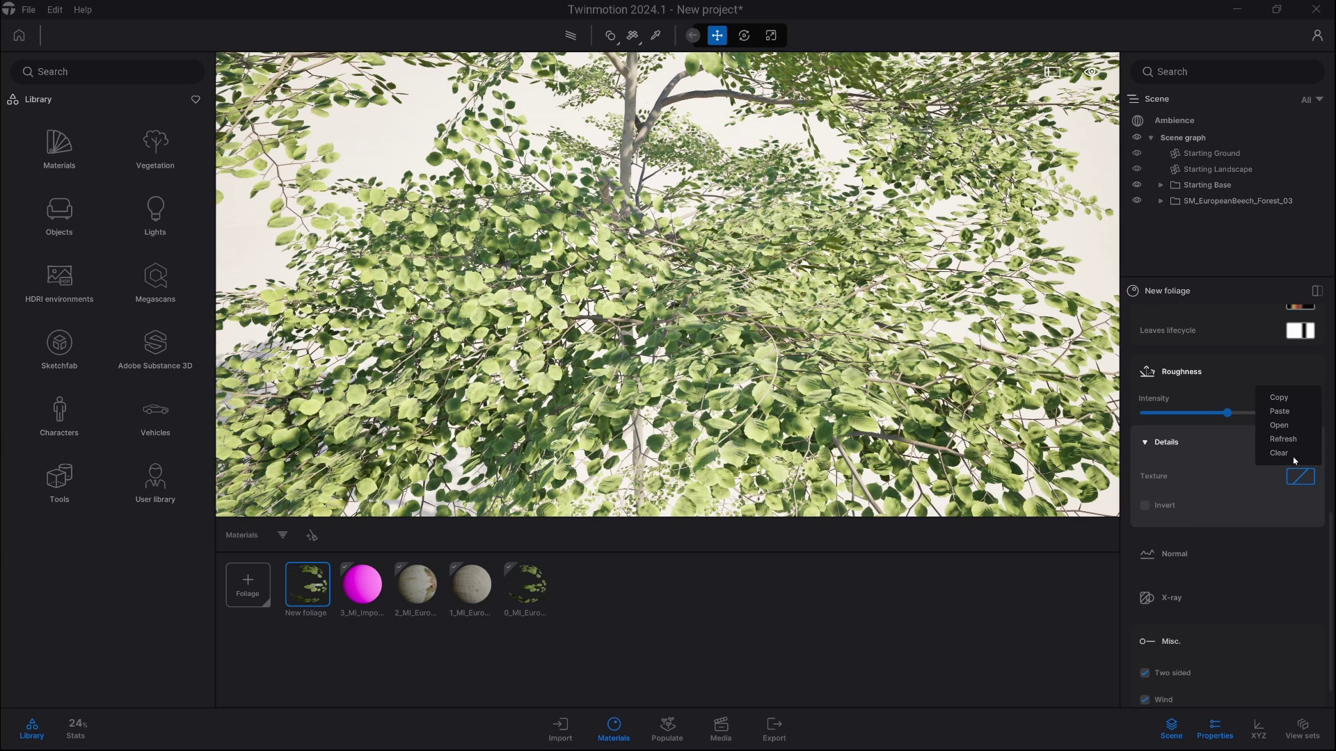
click(1278, 420)
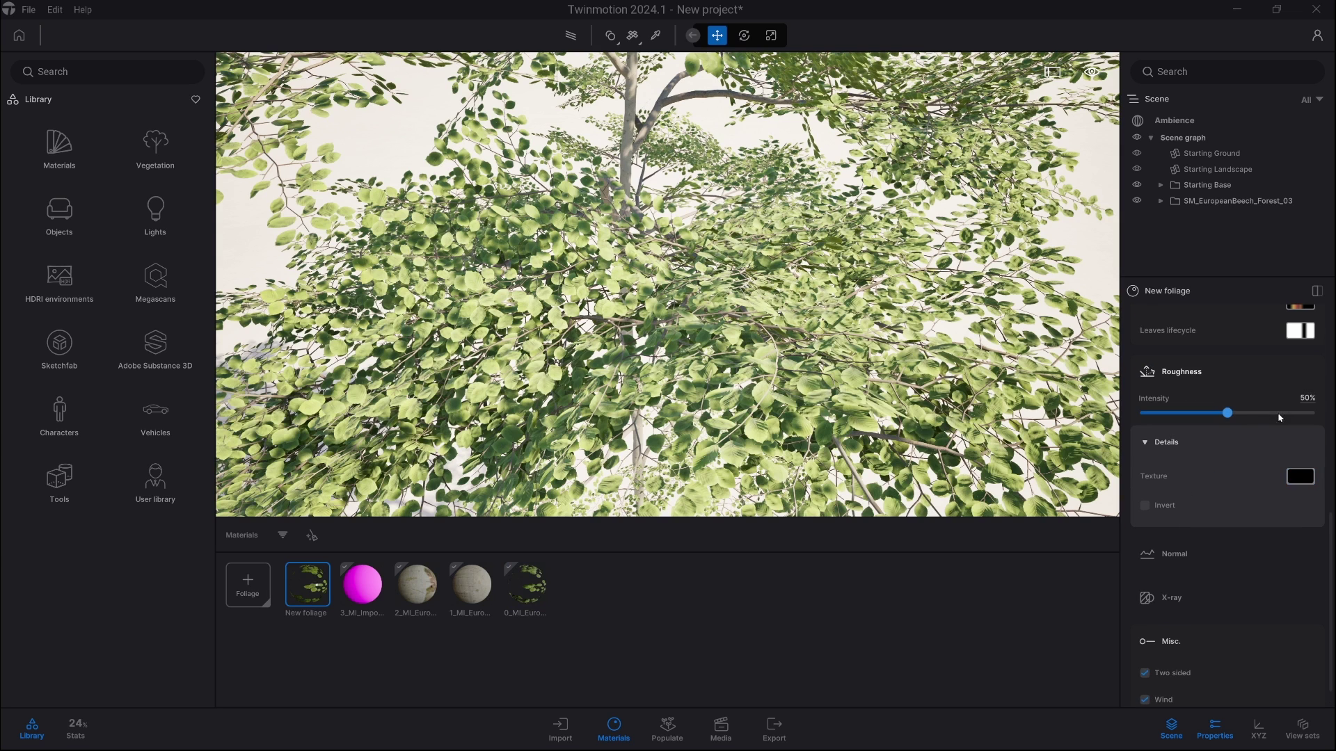
Copy the normal map from 0_MI_EuropeanBeech_TwoSided and paste it into New foliage's Normal slot
click(526, 584)
scroll(1187, 581, down, 3)
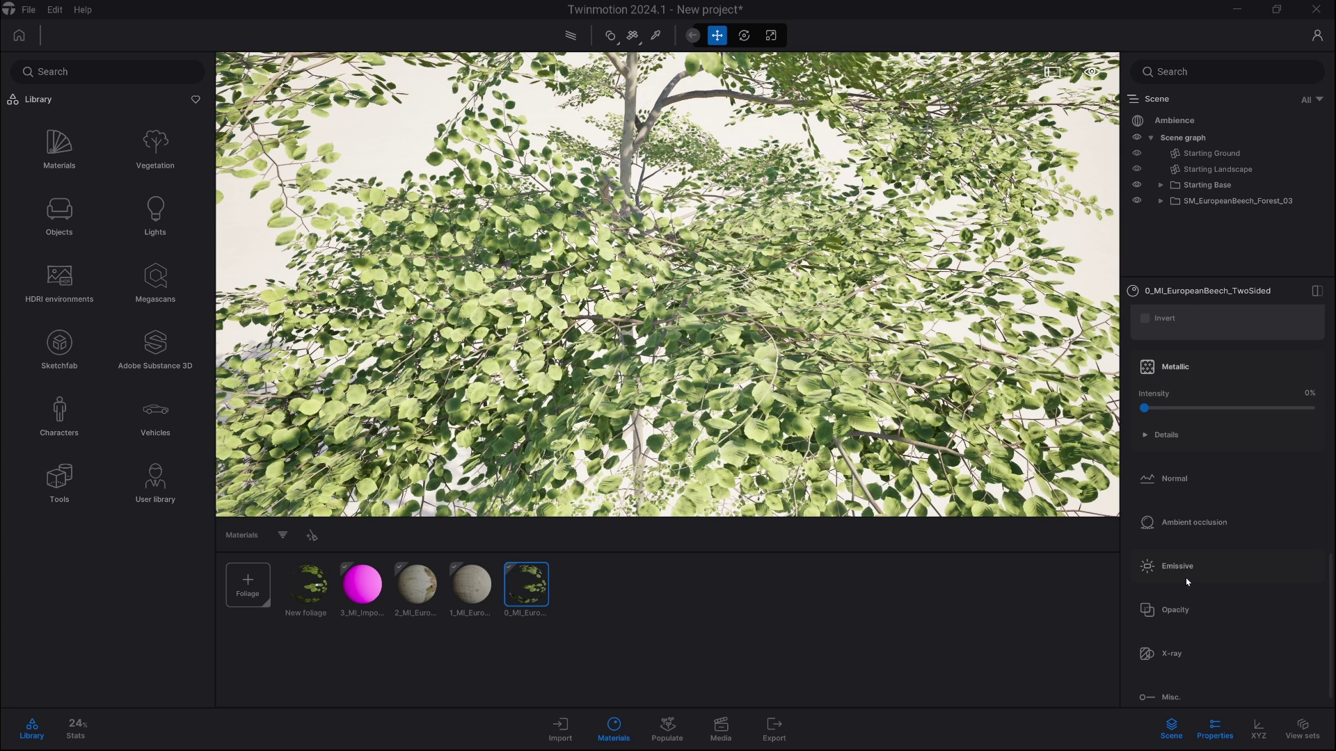
click(1180, 478)
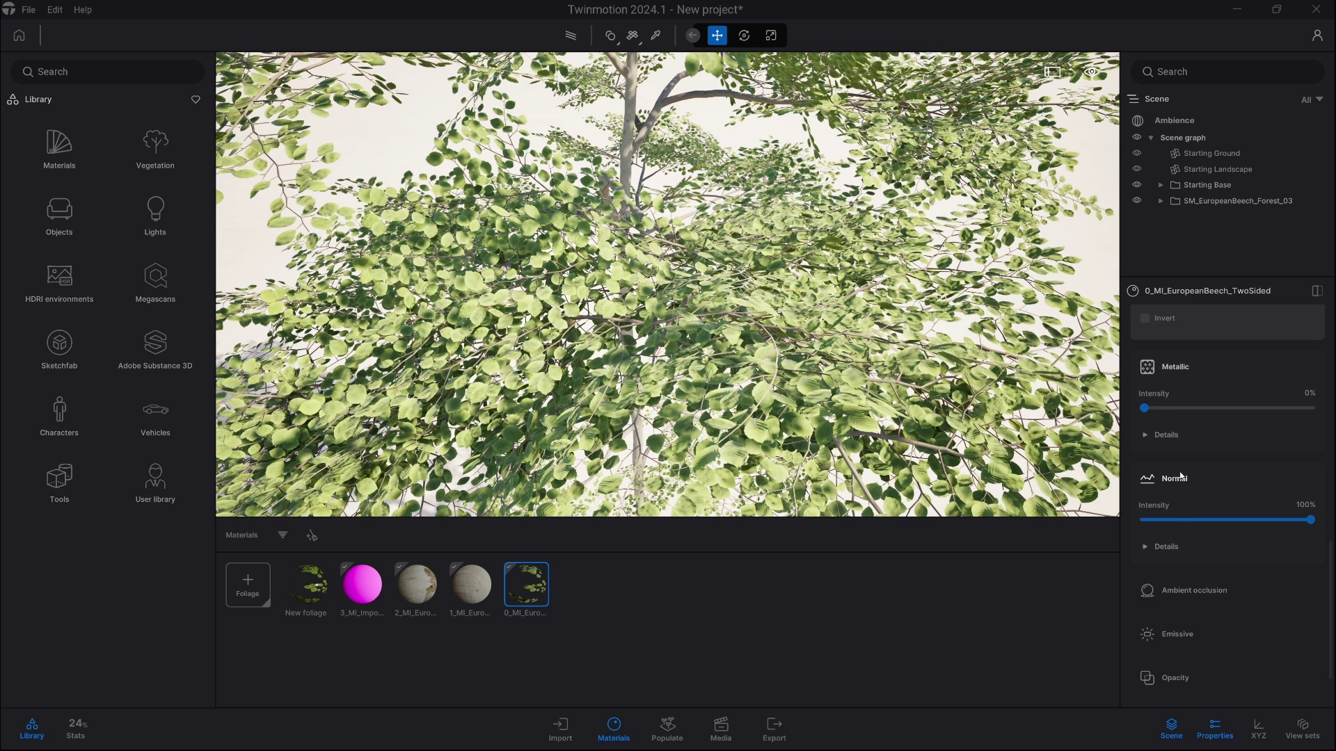
click(1165, 549)
click(1300, 579)
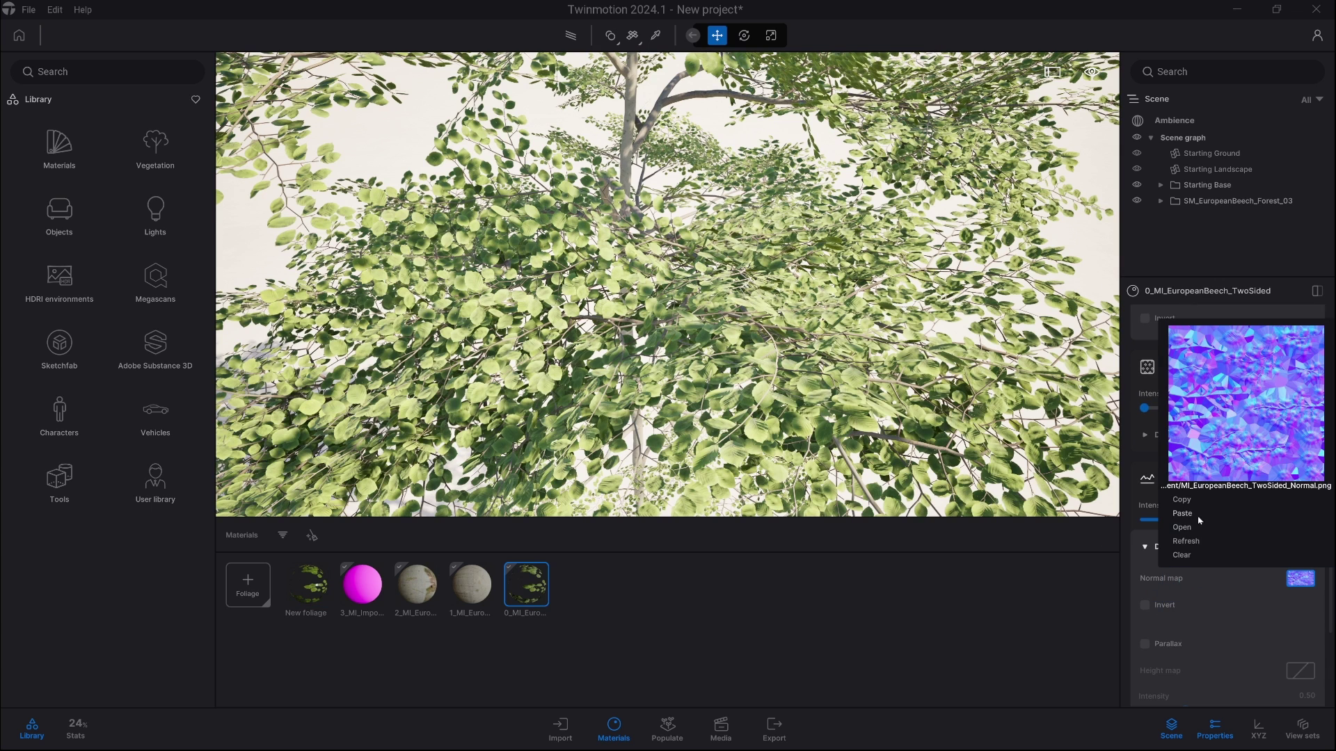
click(1182, 500)
click(307, 585)
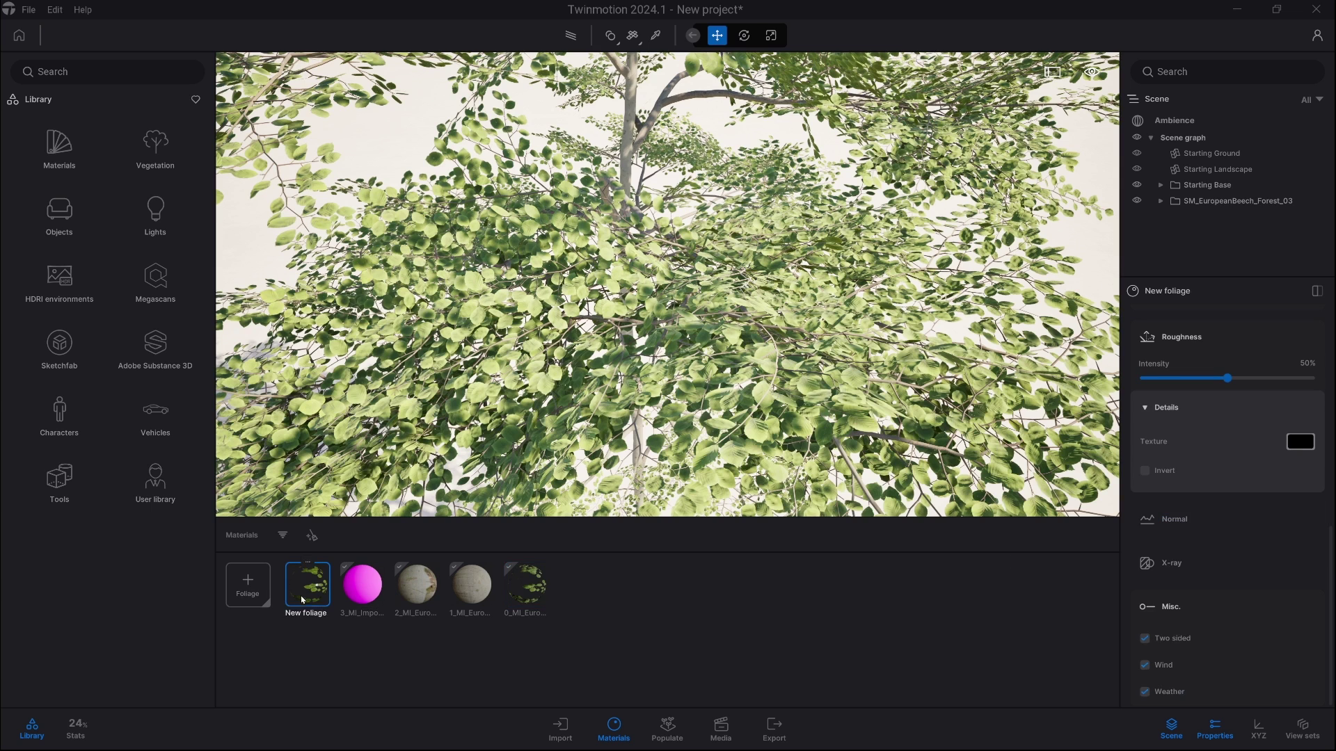
click(1191, 521)
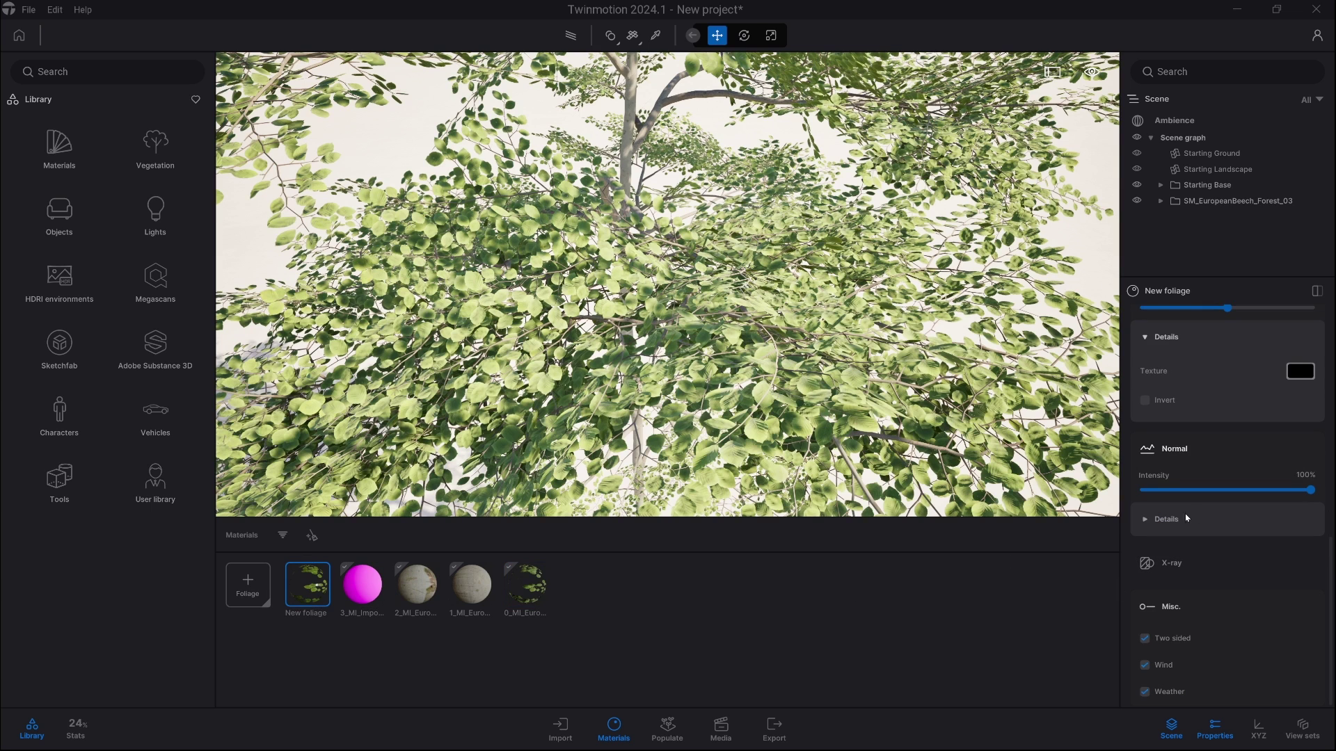
click(1284, 484)
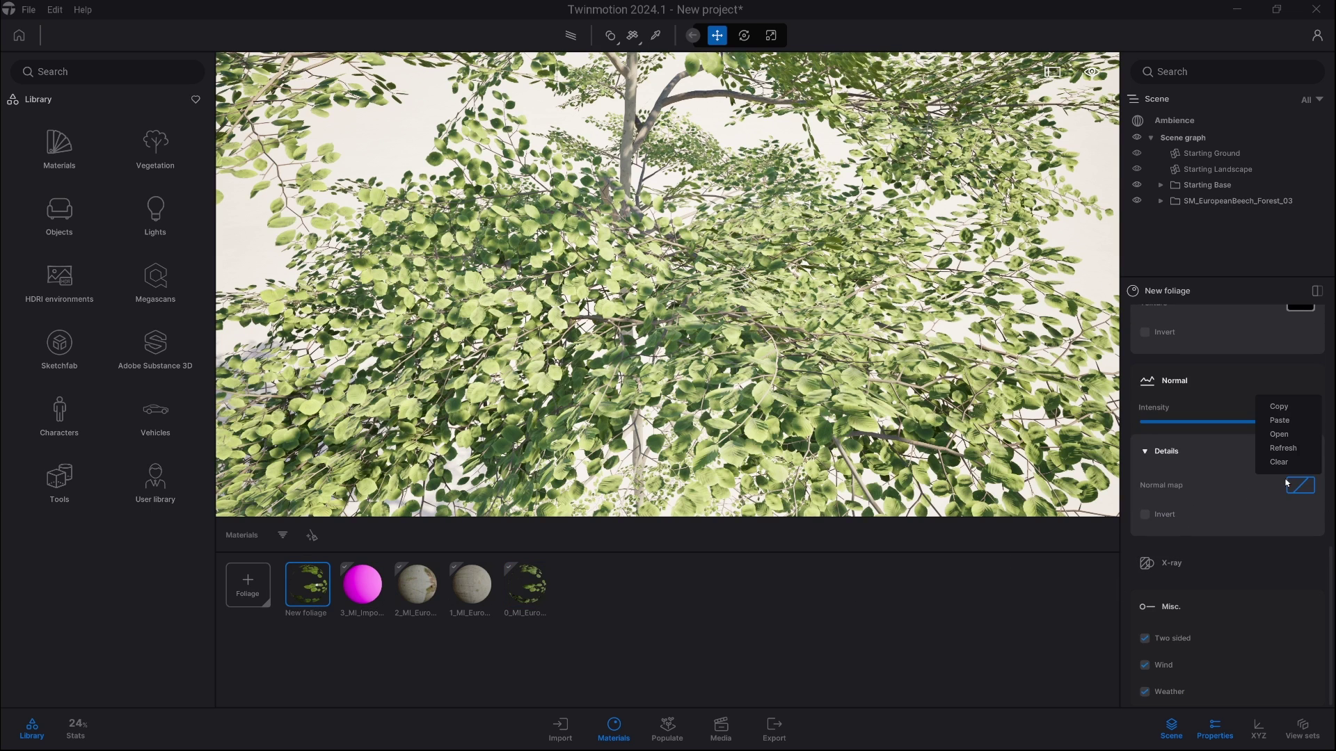
click(1282, 424)
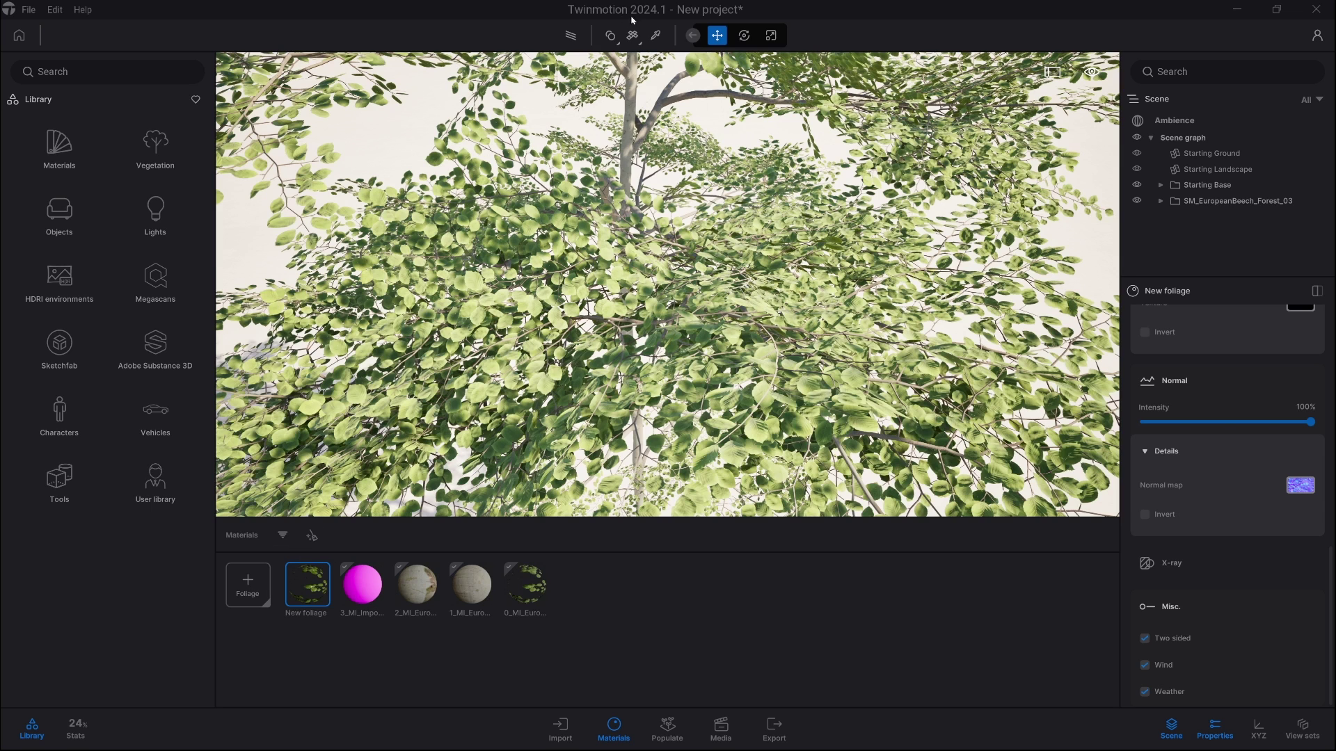
Switch to a different selection mode and clear the current selection
click(610, 35)
click(606, 84)
click(316, 592)
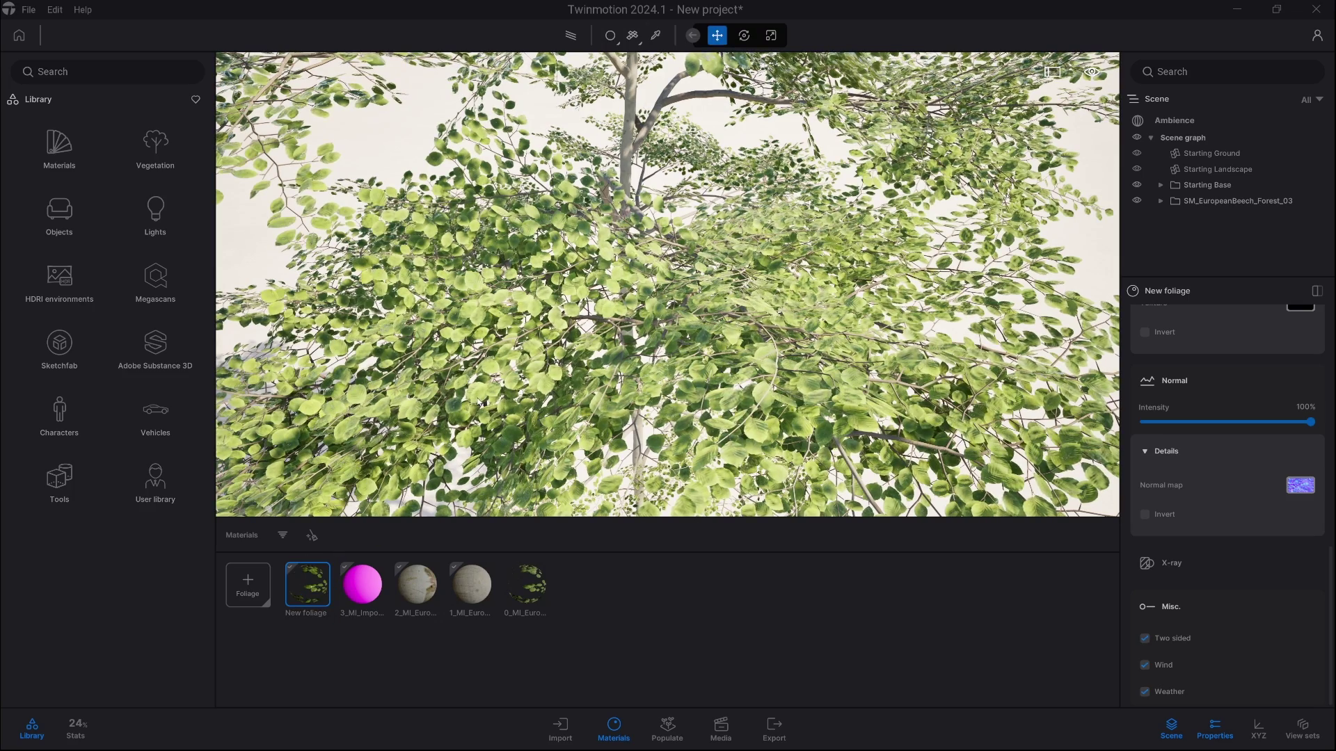
Zoom into the beech canopy to inspect the leaves, then zoom back out
scroll(667, 284, up, 5)
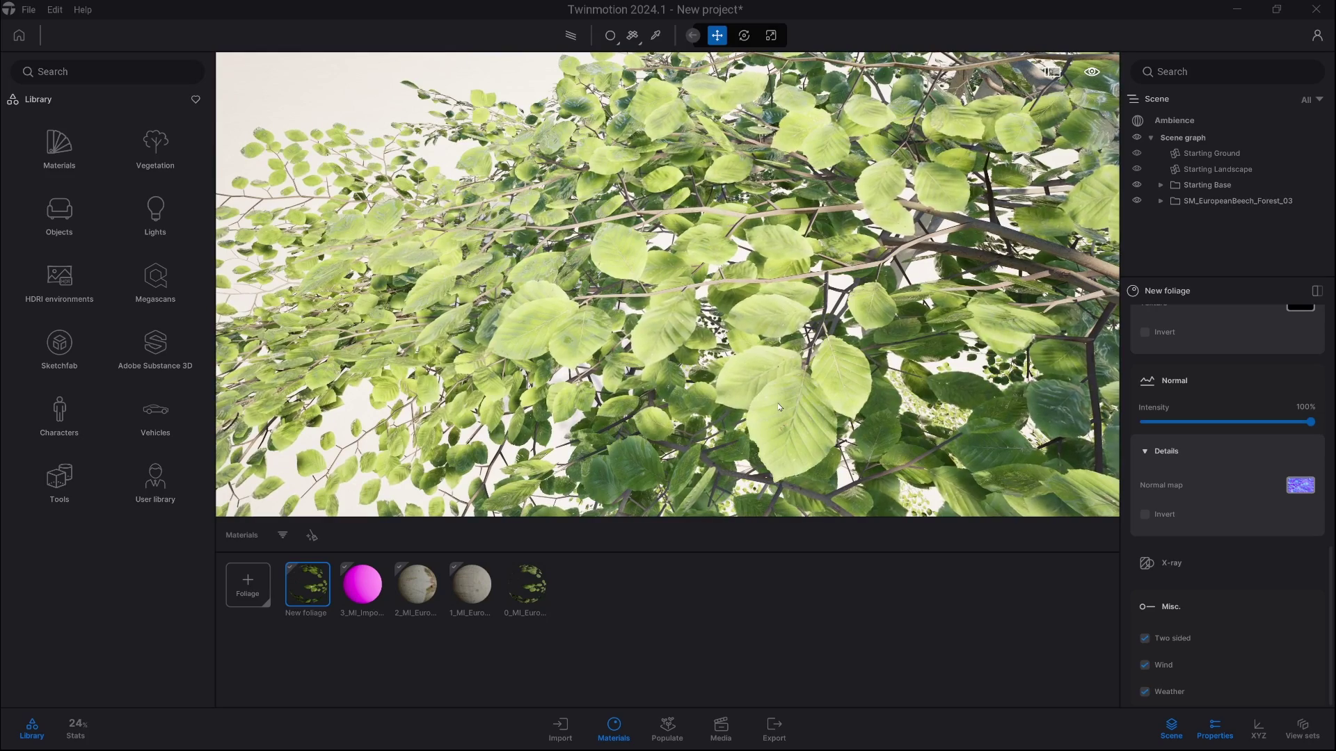
scroll(753, 389, up, 3)
scroll(753, 389, down, 5)
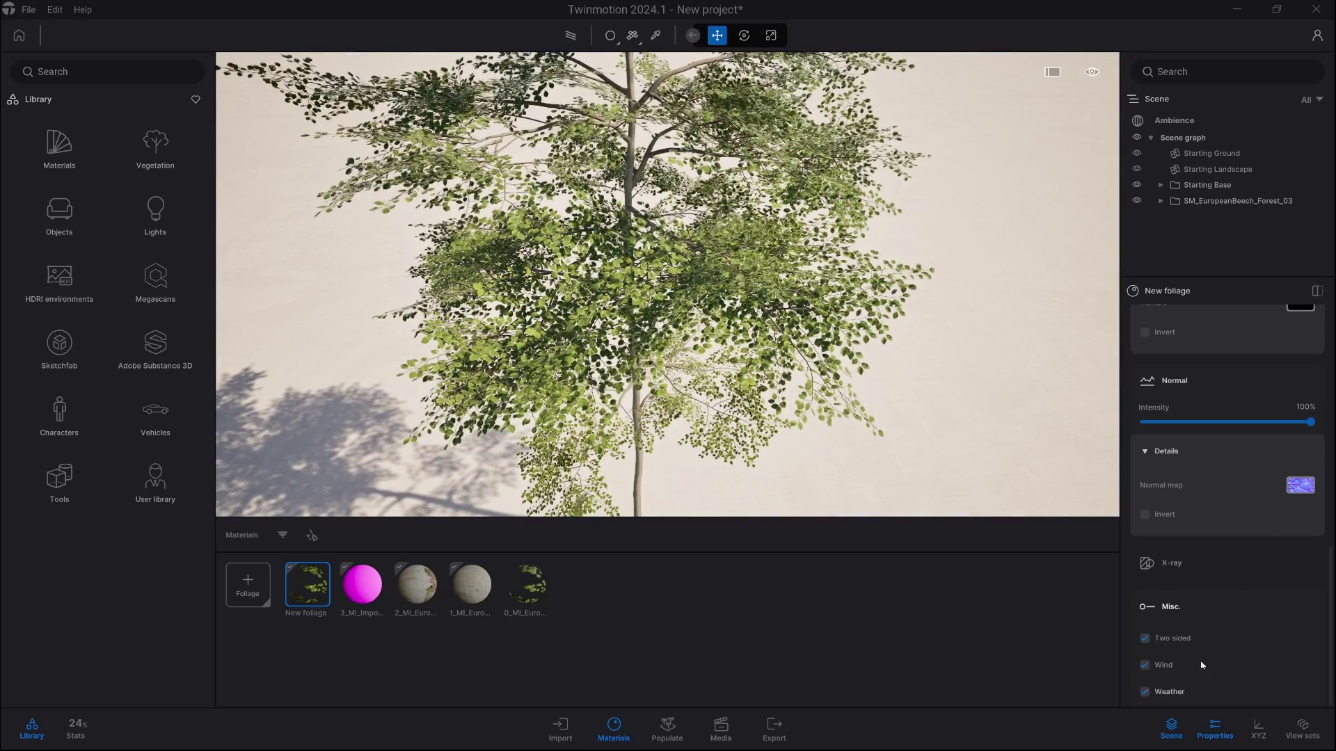
Push the Ambience weather season slider toward autumn and orbit to view the red-orange beech
click(1177, 120)
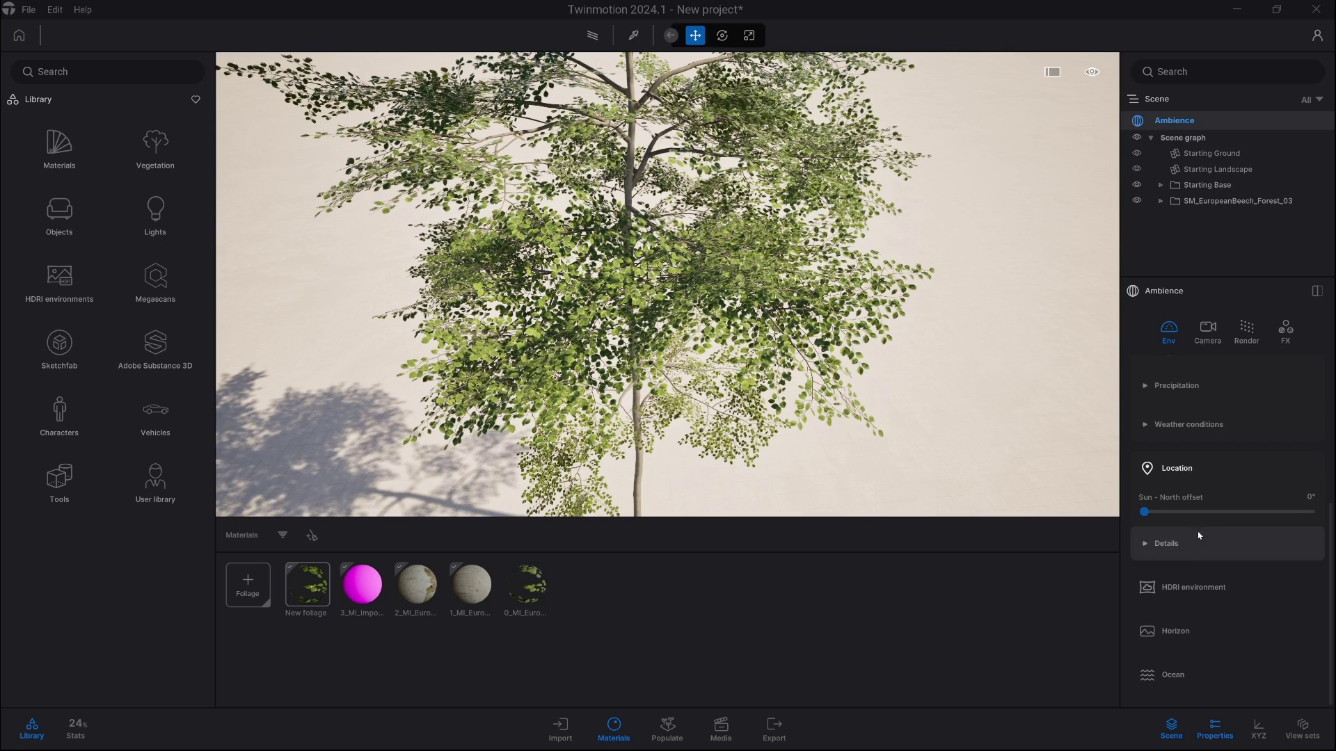
scroll(1202, 530, up, 2)
scroll(1202, 530, up, 2)
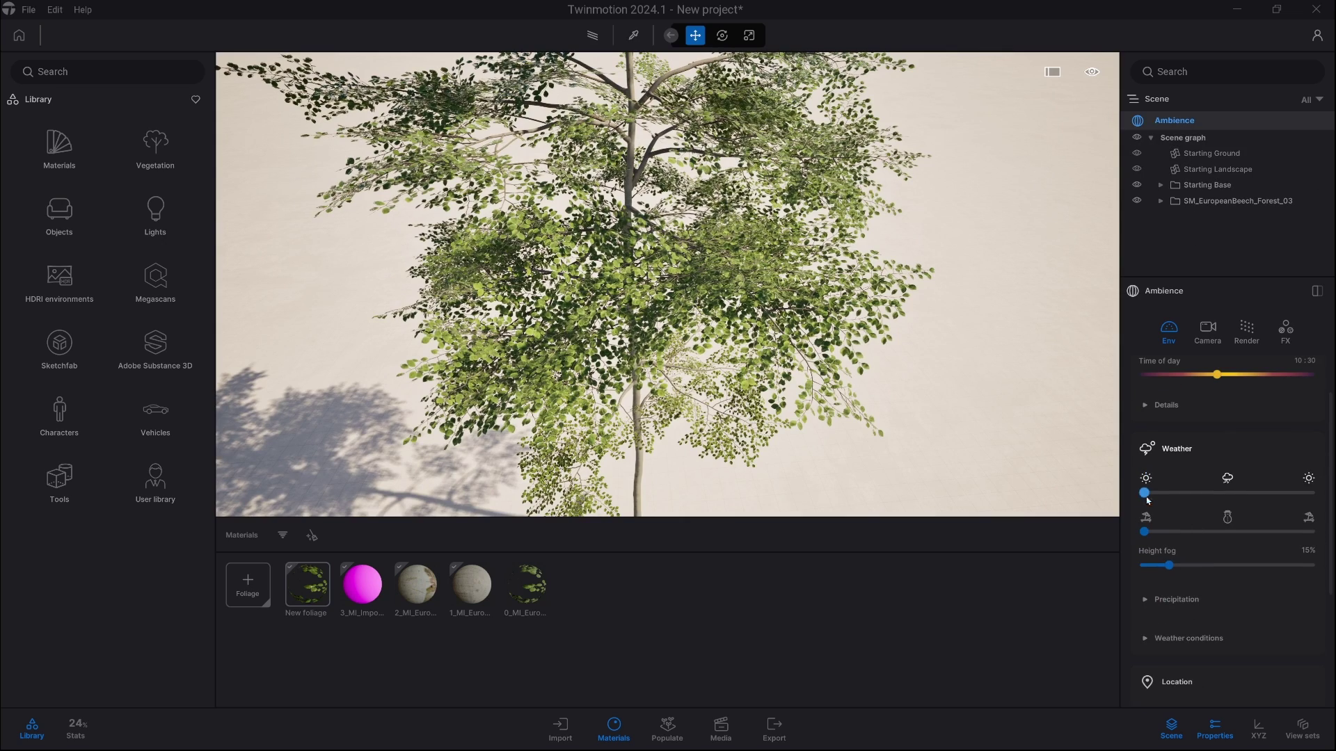
drag(1146, 532, 1198, 531)
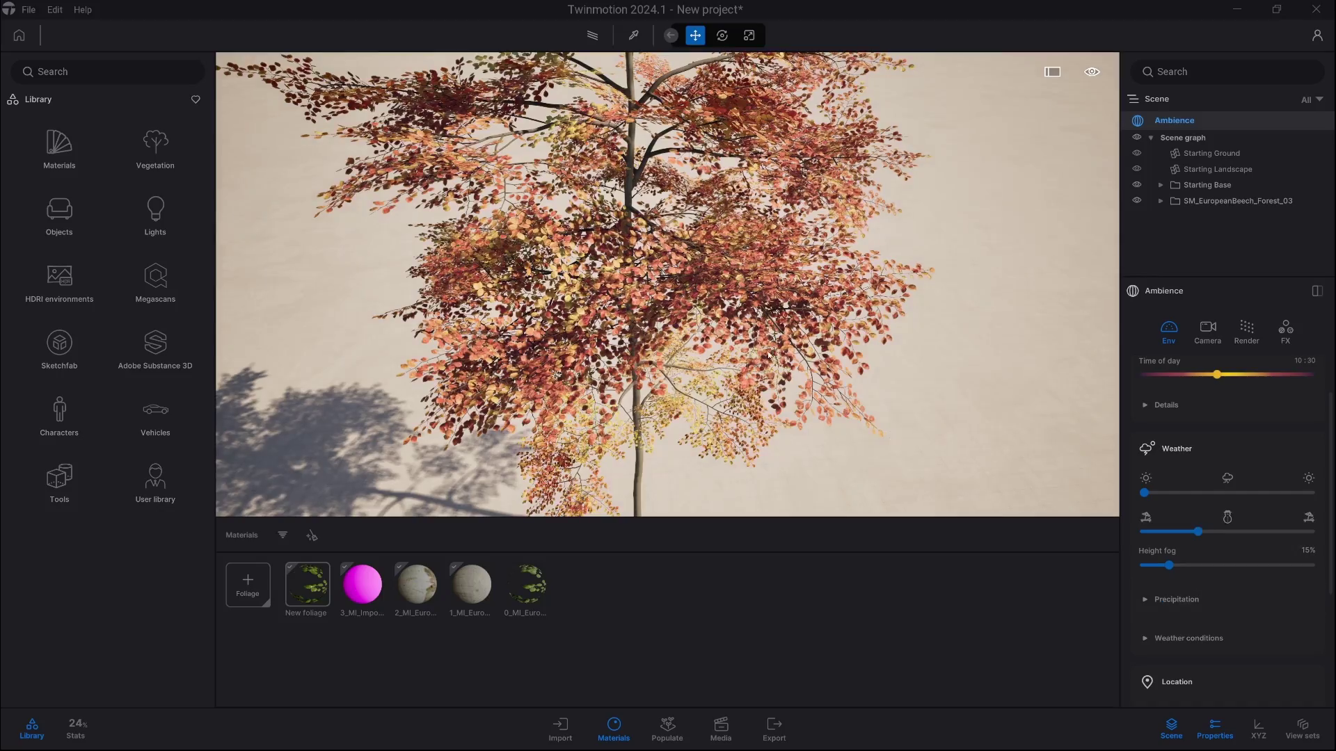
right_drag(973, 292, 974, 236)
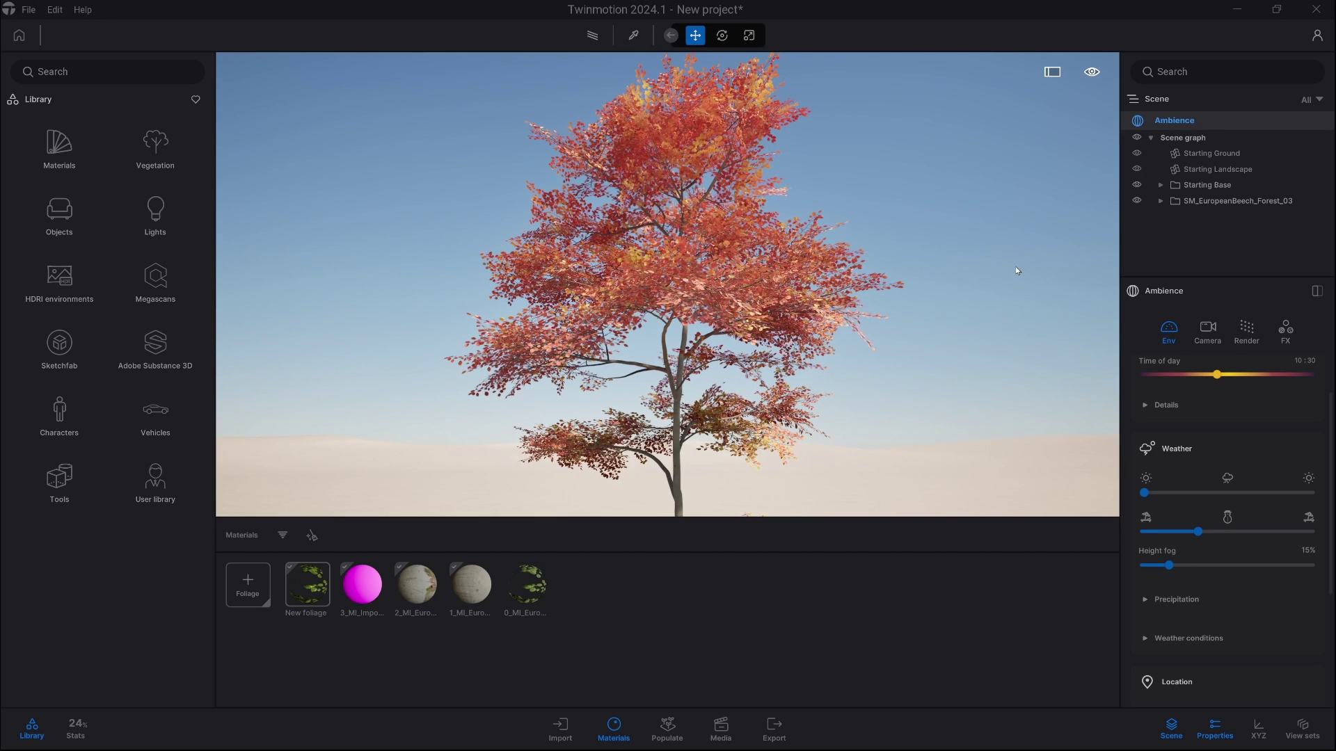
Expand SM_EuropeanBeech_Forest_03, select its tree object and open its actions menu
click(1161, 202)
click(1226, 217)
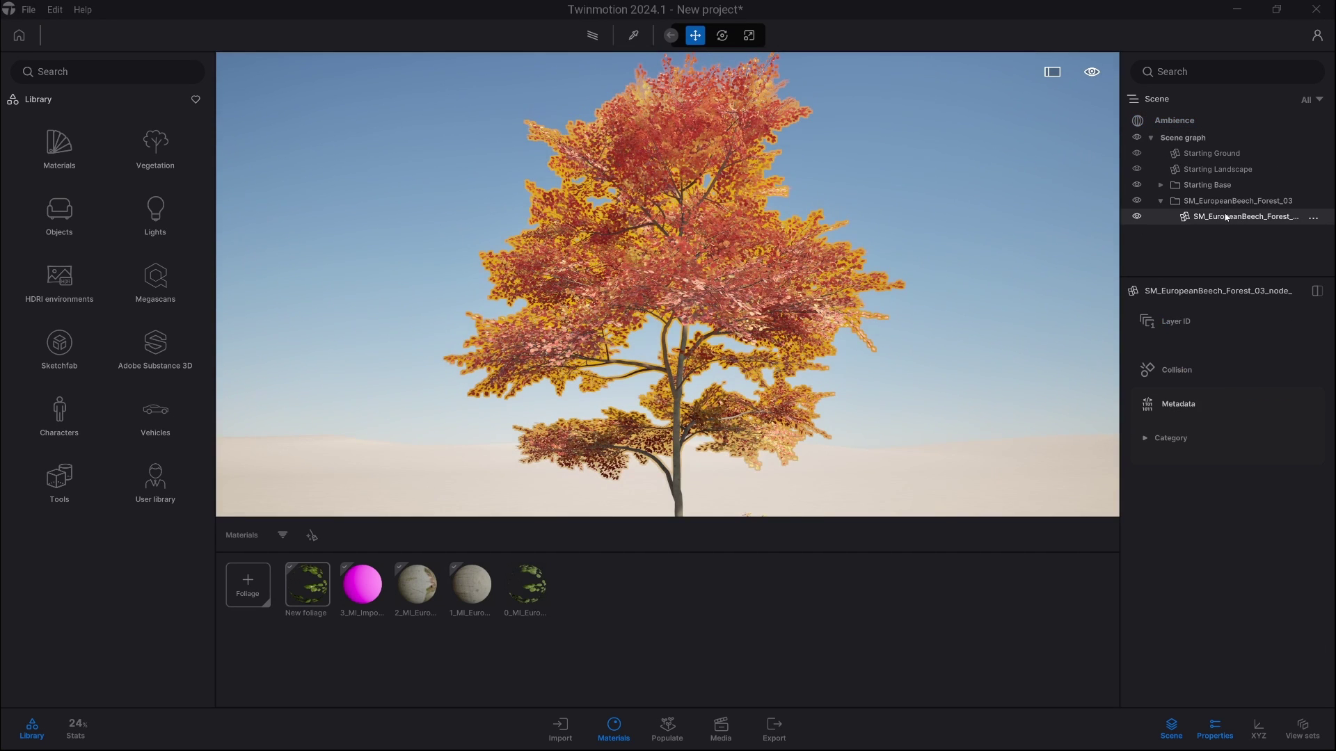
click(1312, 219)
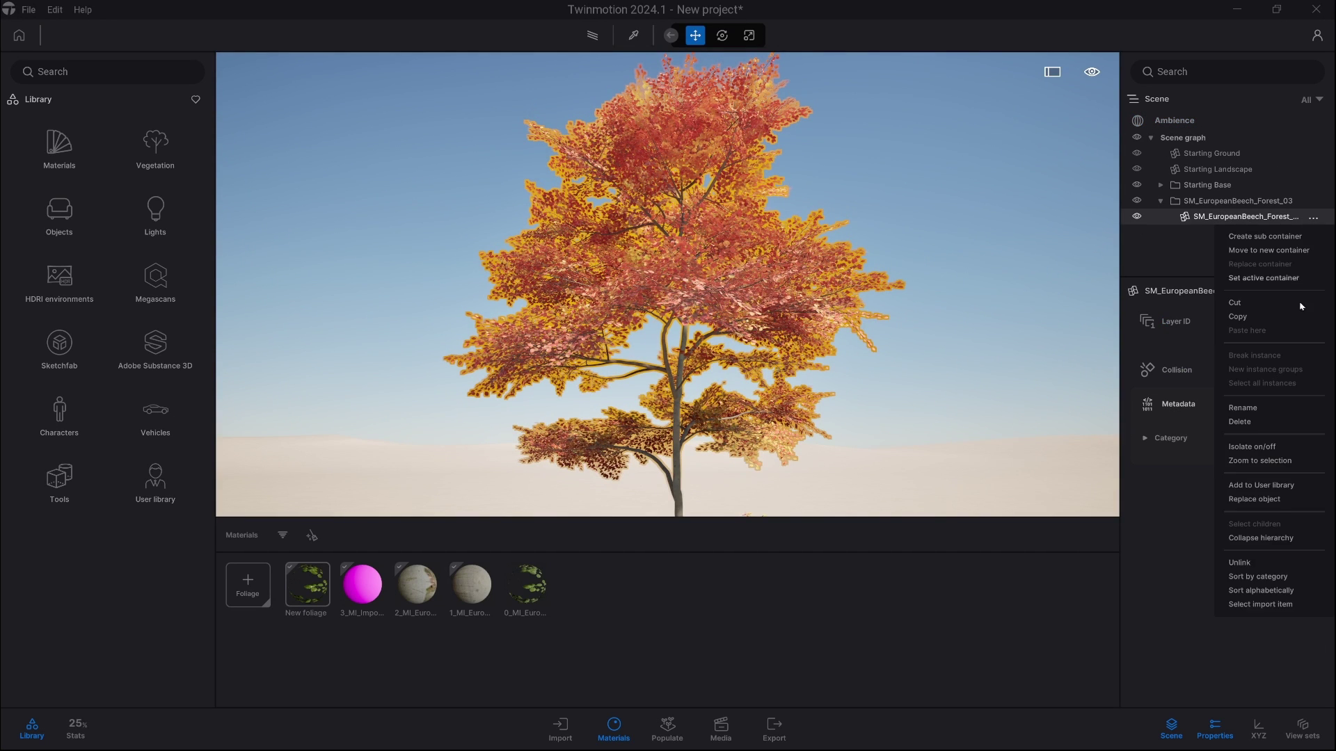